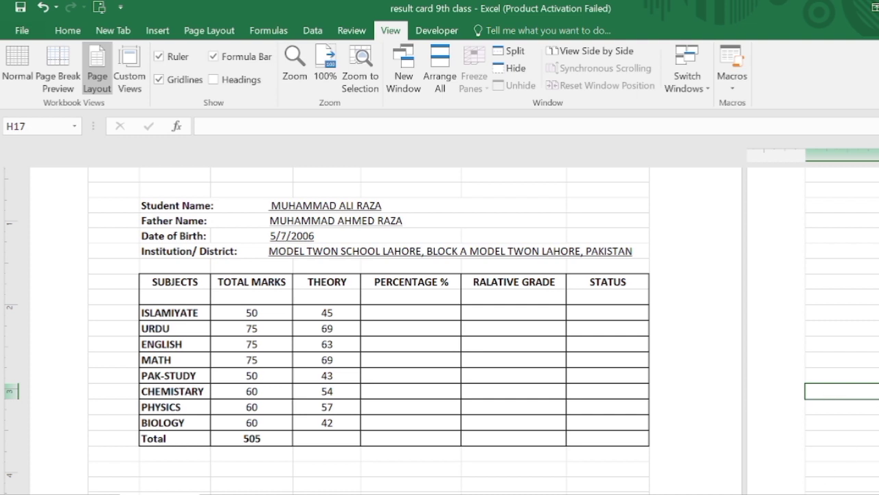
Step: Review the finished sample in the "result card 9th class COMPLET" workbook and return to the "result card 9th class" workbook
click(680, 464)
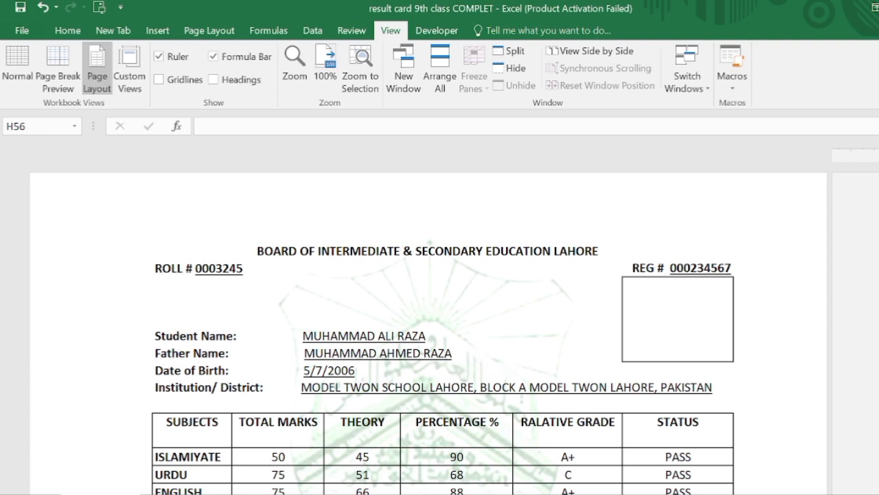
scroll(439, 329, down, 2)
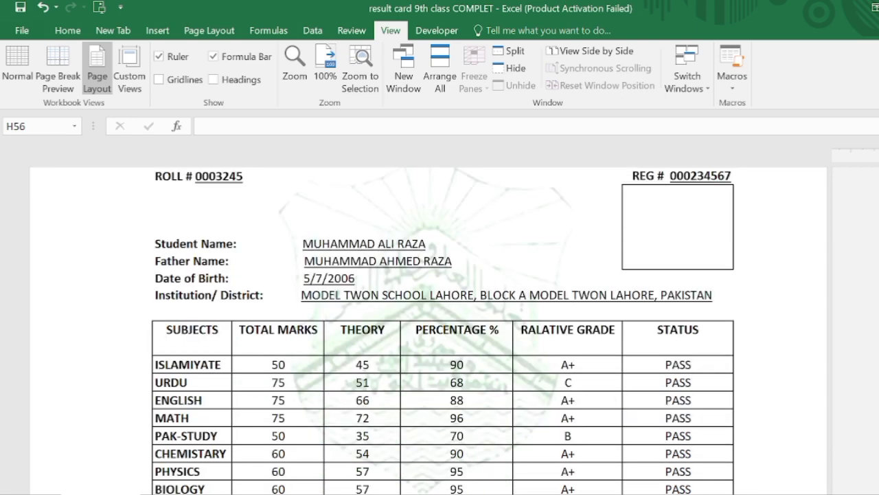
scroll(440, 330, up, 3)
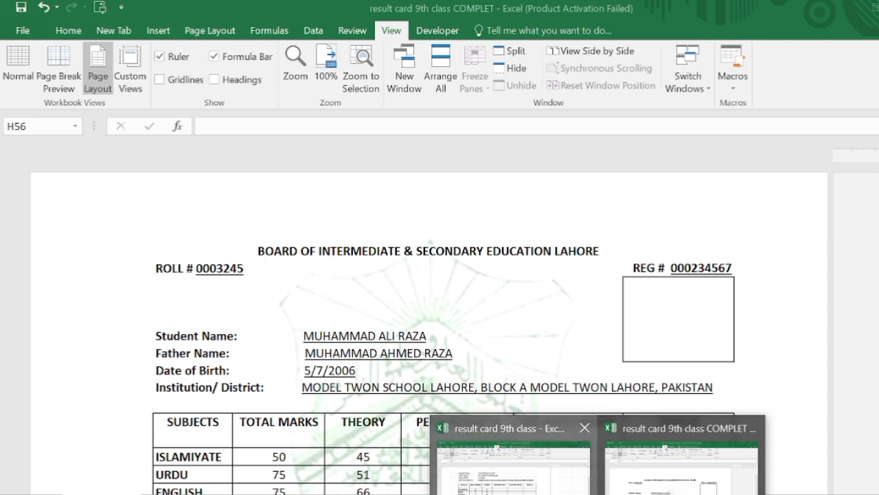
click(509, 456)
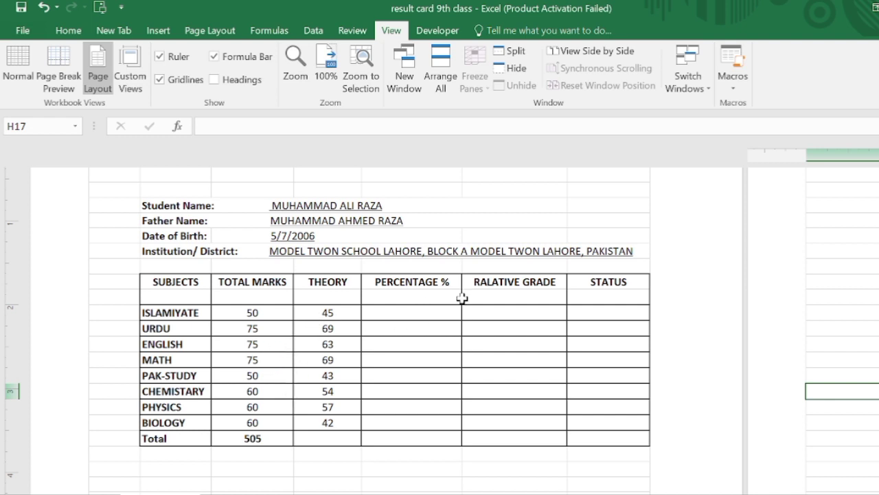
Step: Calculate the Islamiyate percentage in E12 with =D12/C12*100 and fill the formula down through the Biology row
click(385, 311)
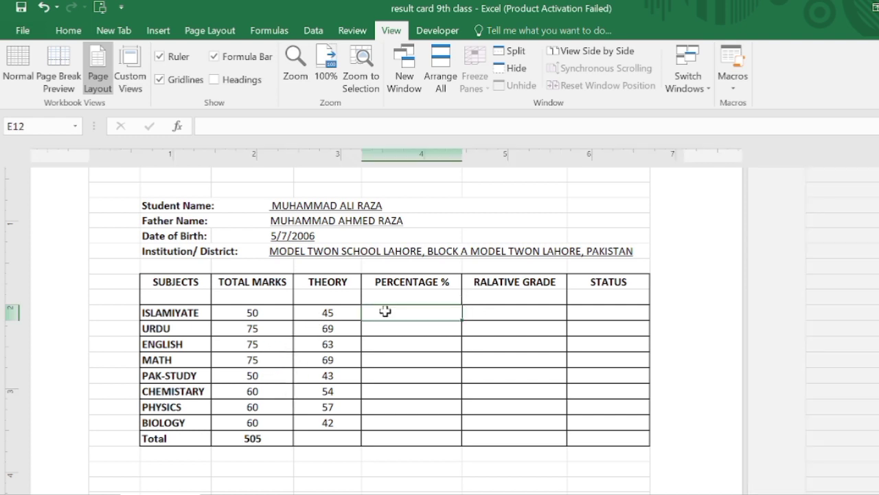
text(=)
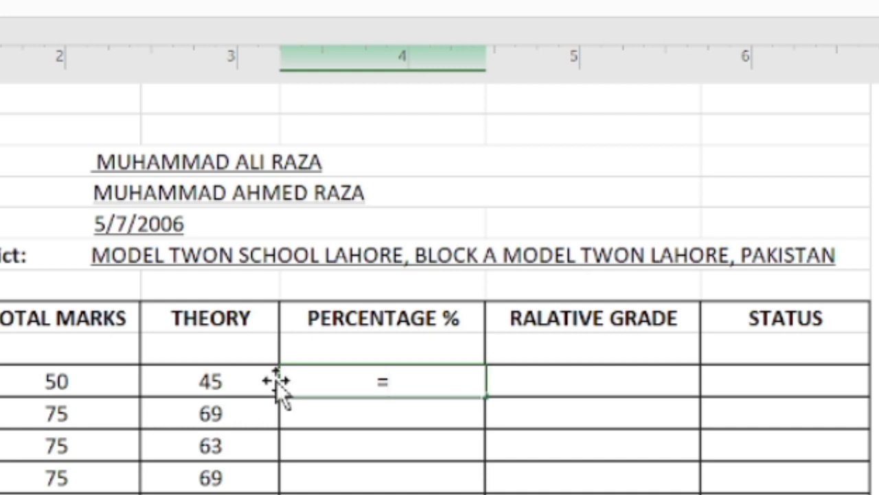
click(254, 381)
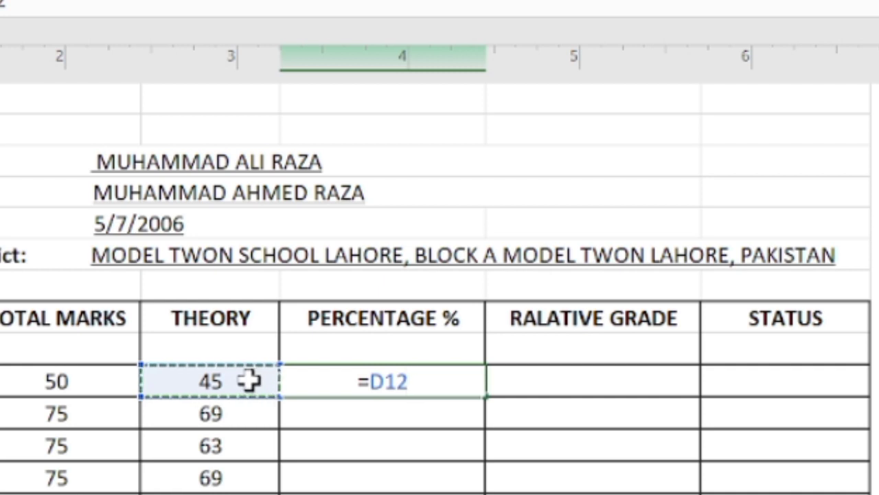
text(/)
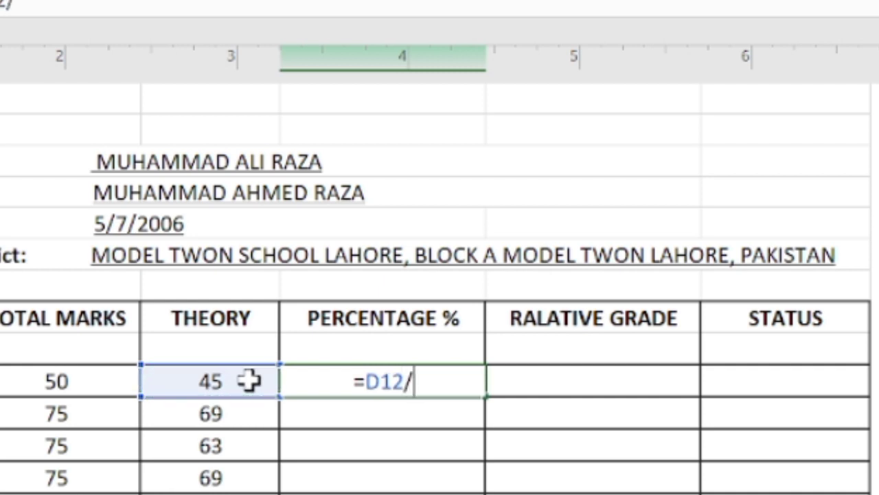
click(106, 389)
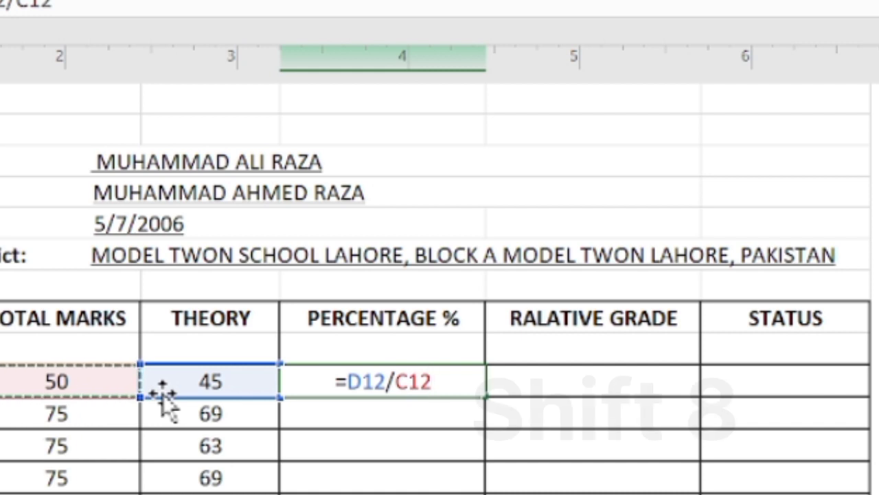
text(*)
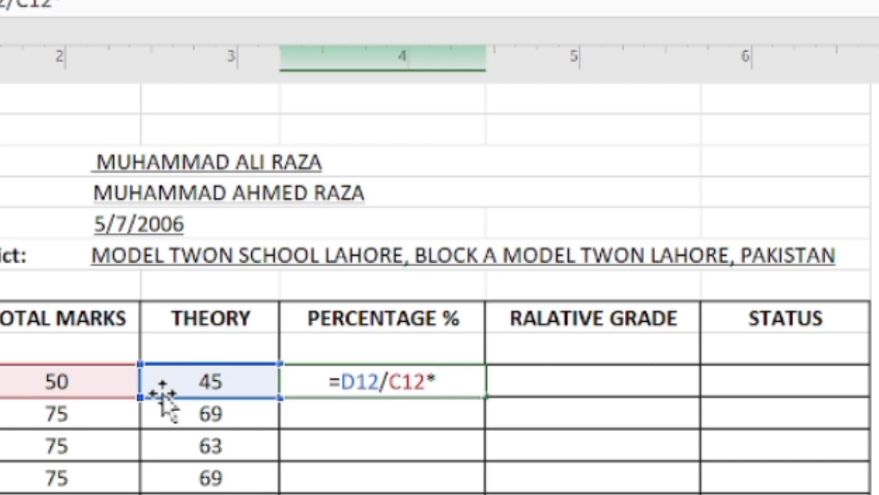
text(100)
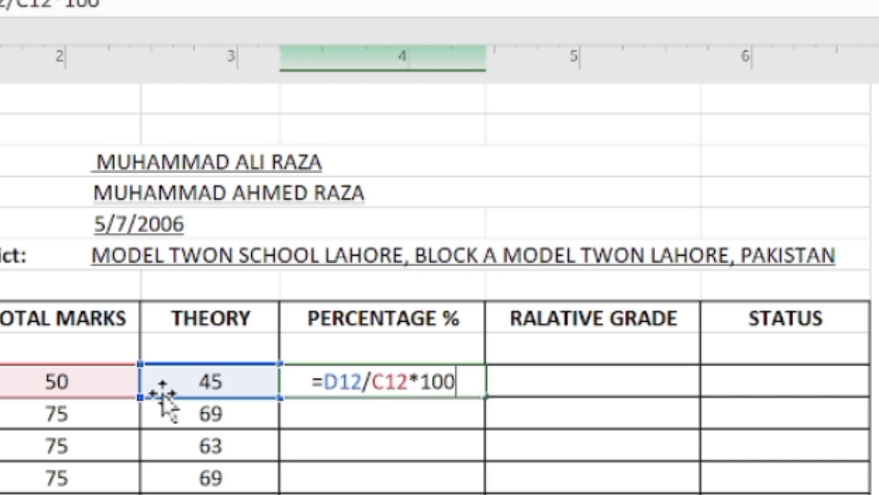
key(Return)
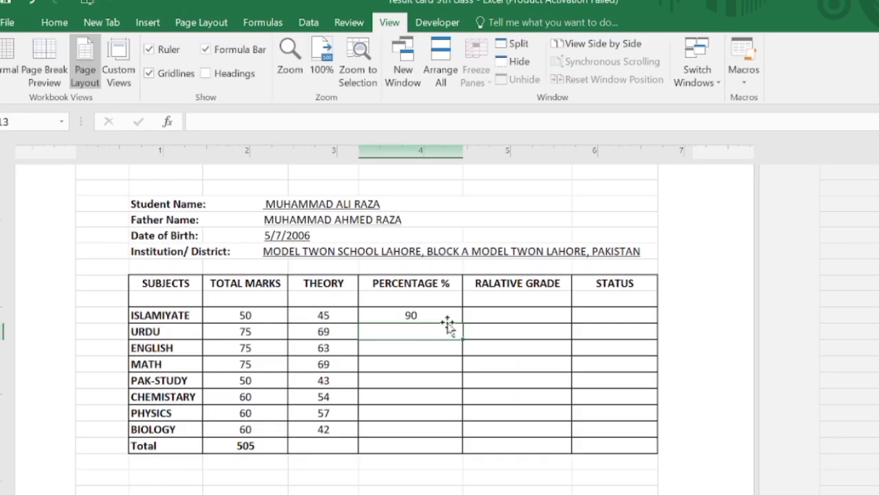
click(448, 316)
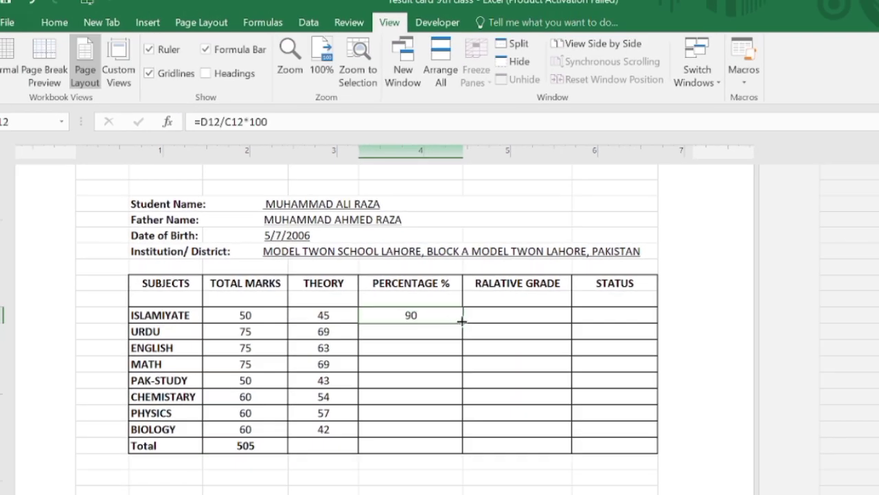
drag(462, 321, 453, 431)
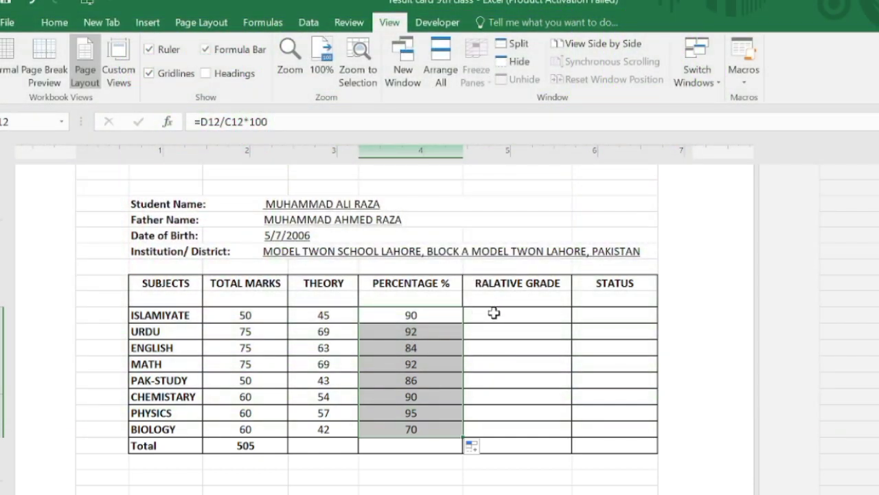
Step: Begin the Islamiyate relative grade formula with an IF that returns "A+" when E12>=85, leaving its false argument open
click(494, 314)
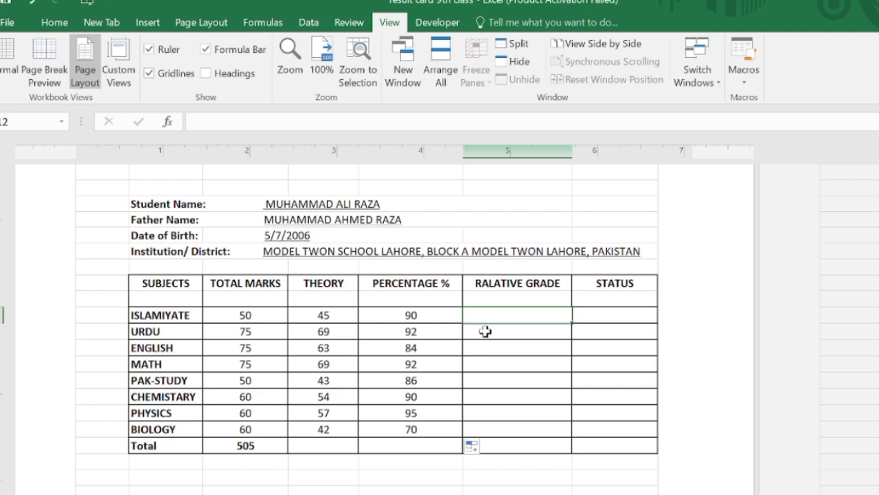
text(=)
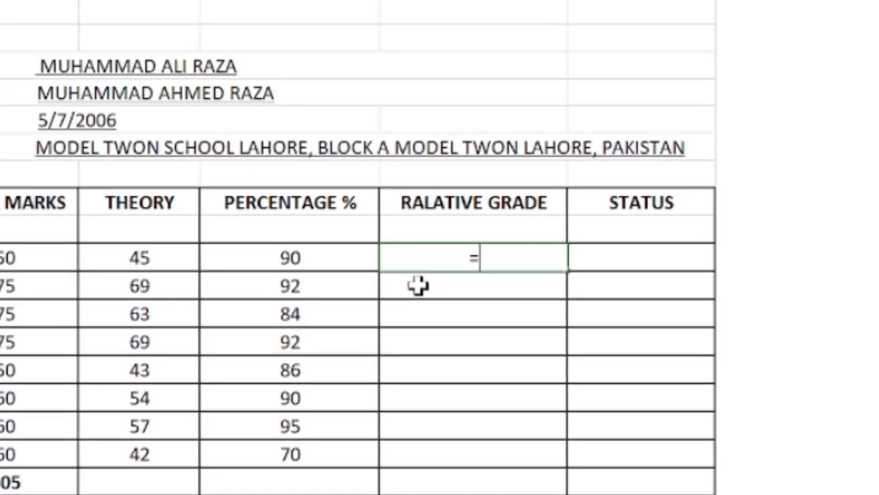
text(IF()
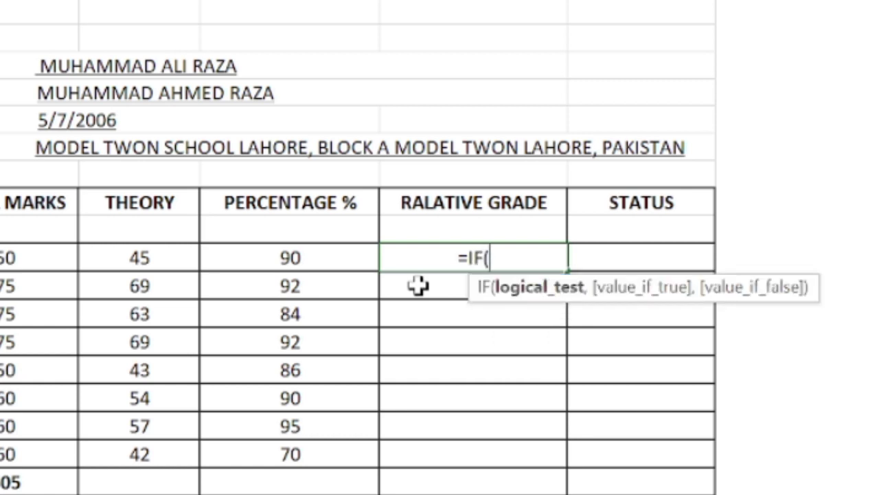
drag(419, 286, 363, 258)
click(363, 258)
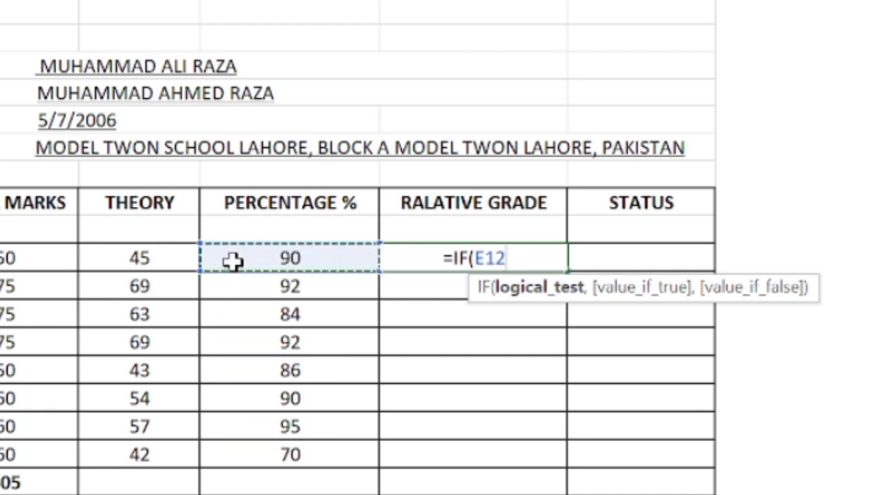
text(>)
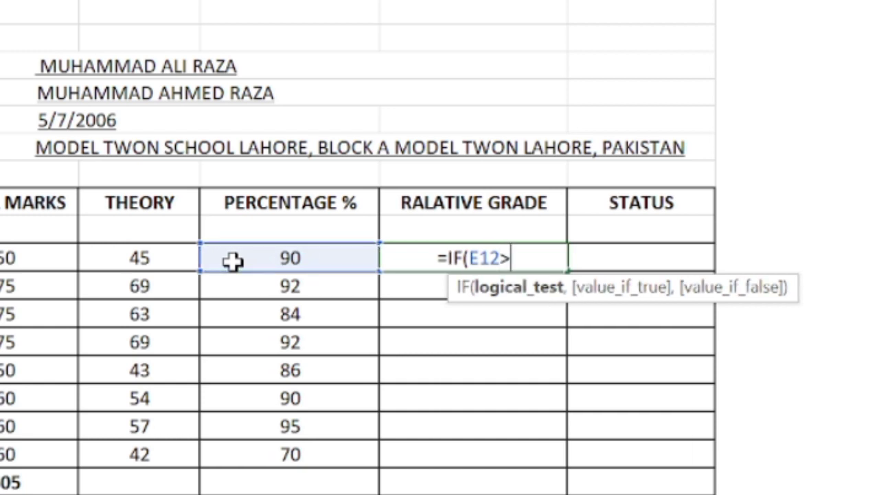
text(=)
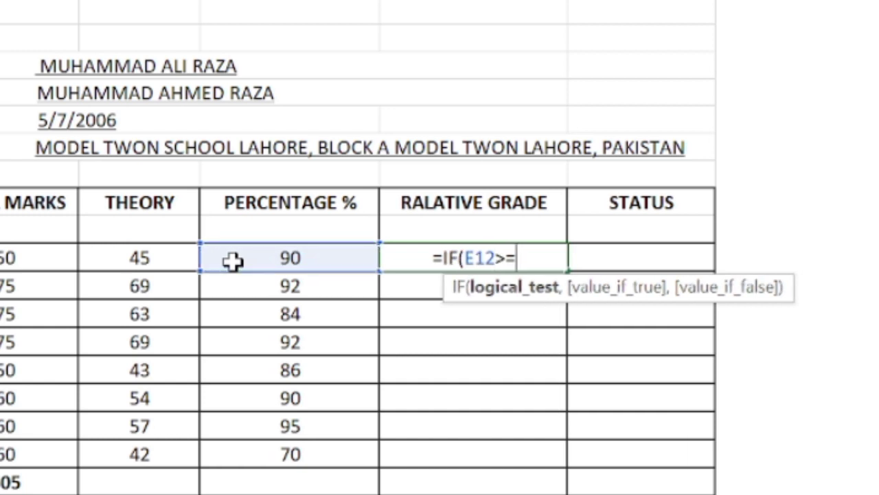
text(85)
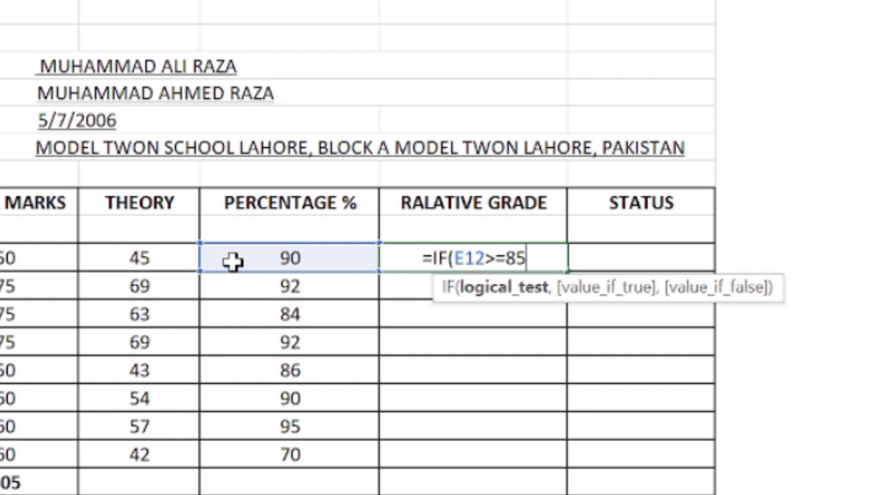
text(,)
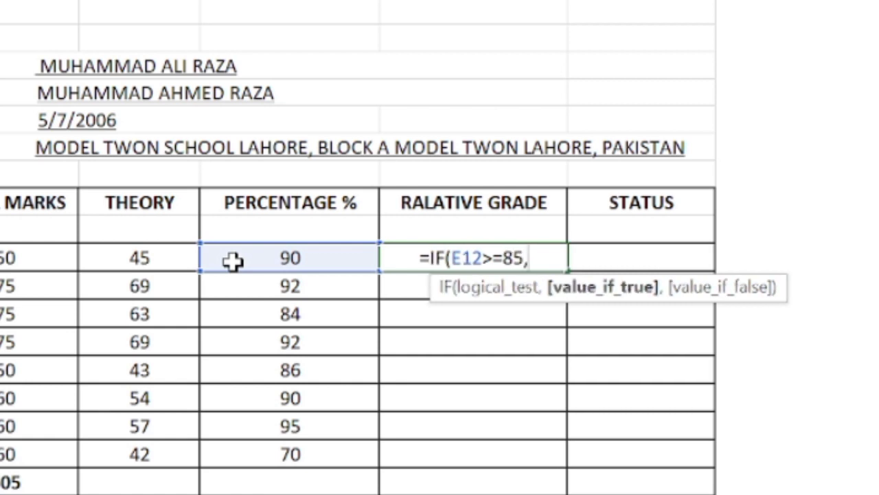
text(")
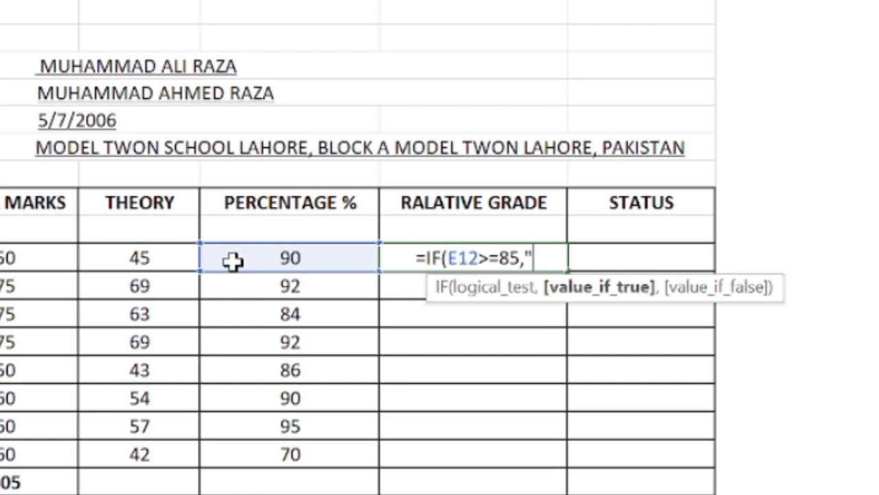
text(A)
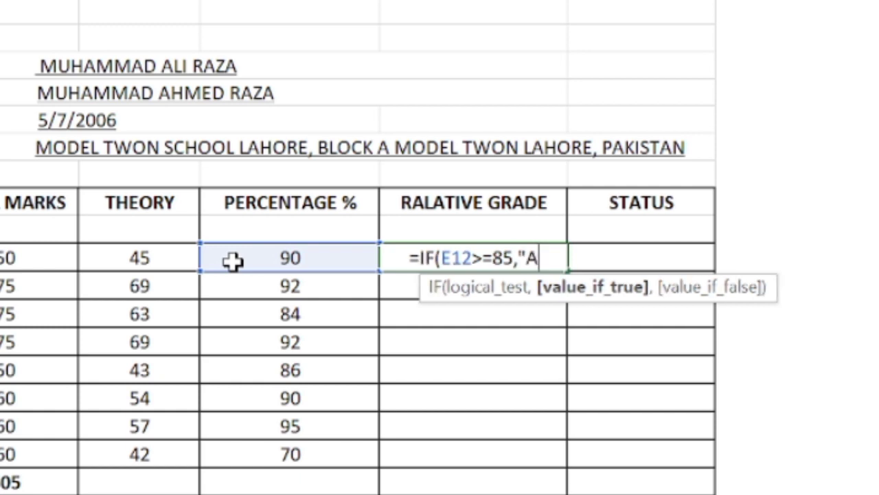
text(+)
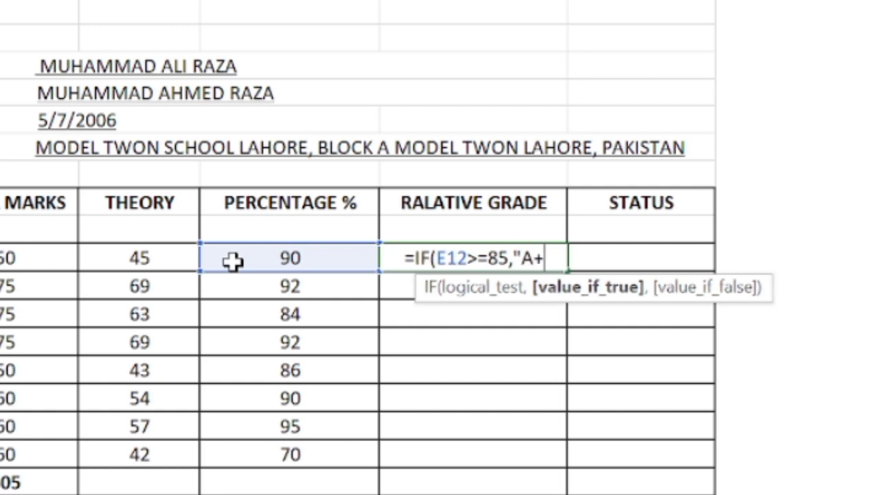
text(")
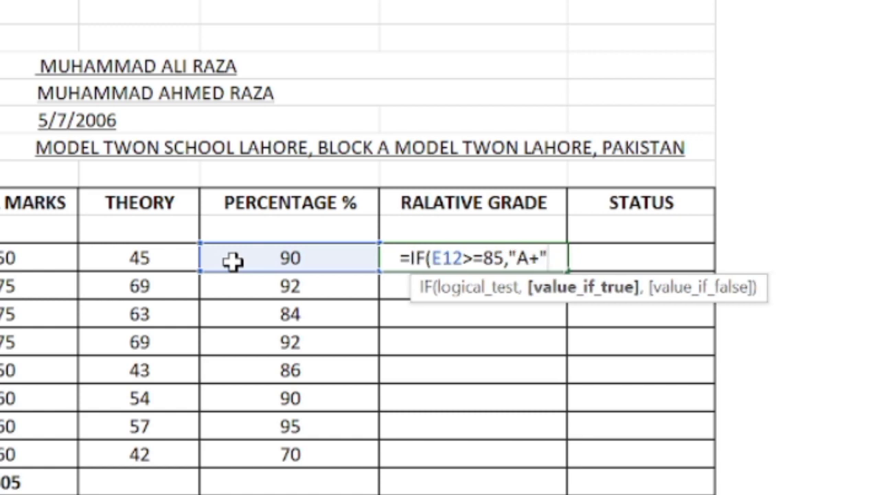
text(,)
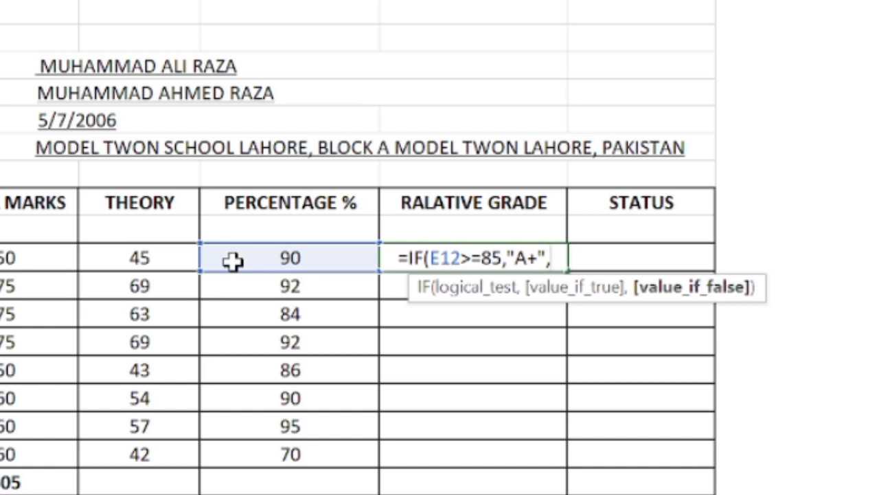
Step: Nest a second IF in the Islamiyate relative grade formula that returns "B" when E12>=70, leaving its false argument open
text(IF)
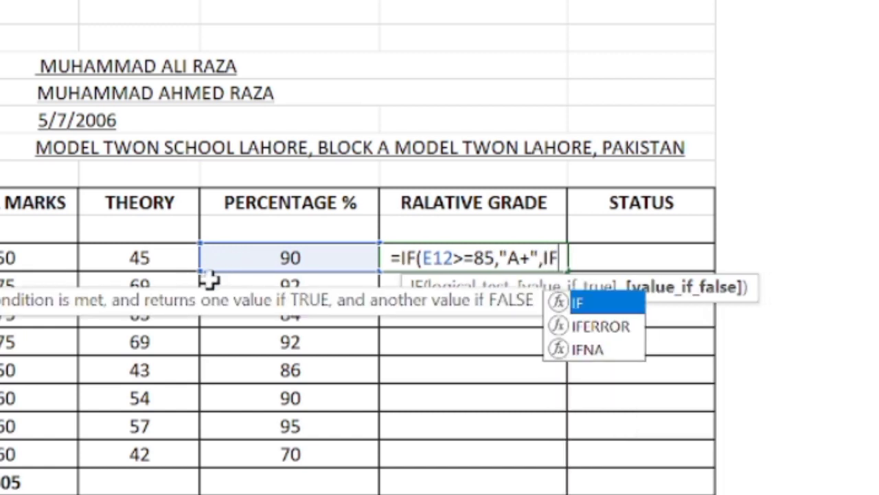
text(()
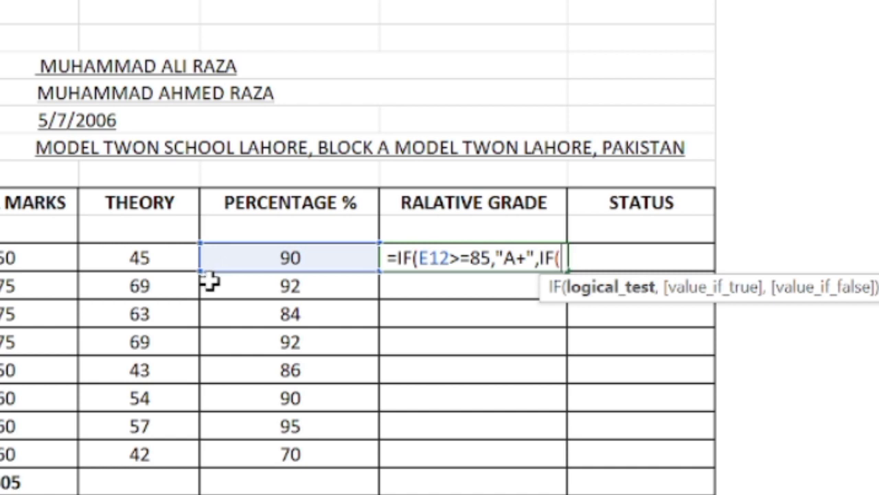
click(289, 268)
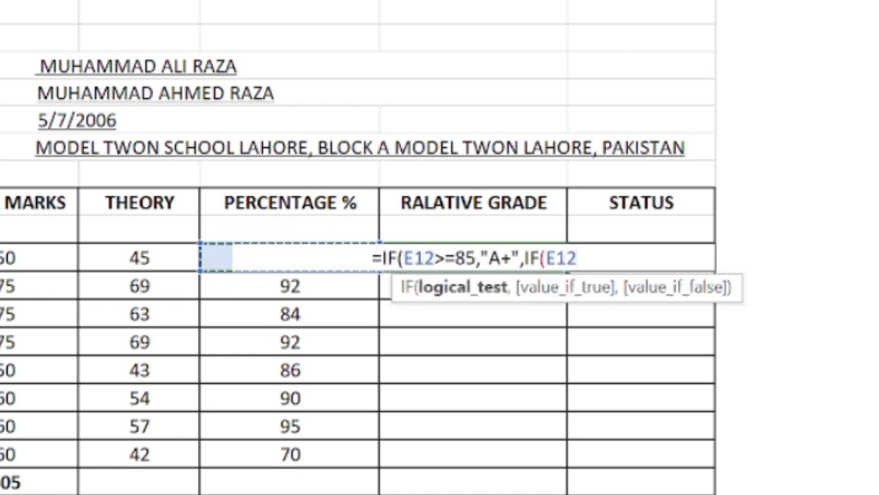
text(>=)
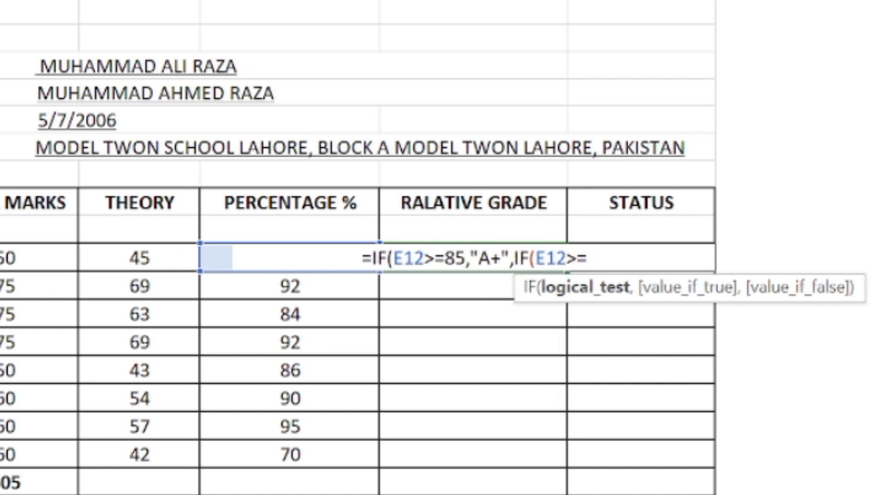
text(70)
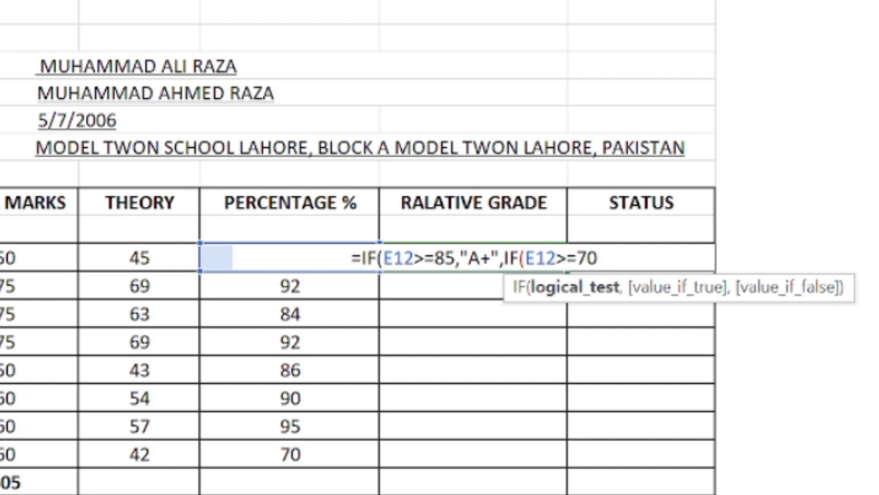
text(,)
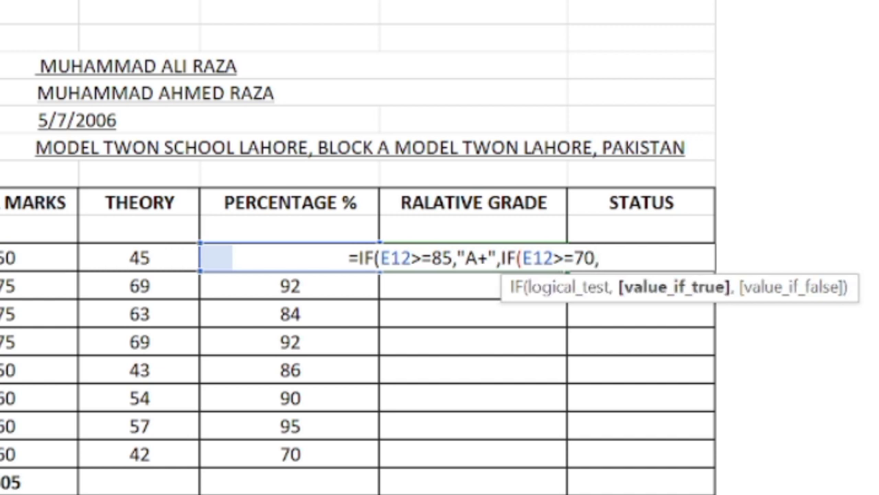
text(")
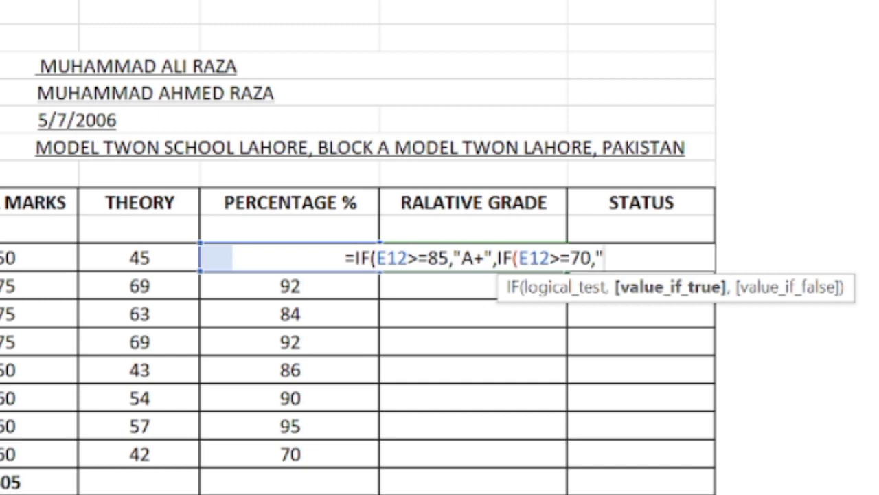
text(B)
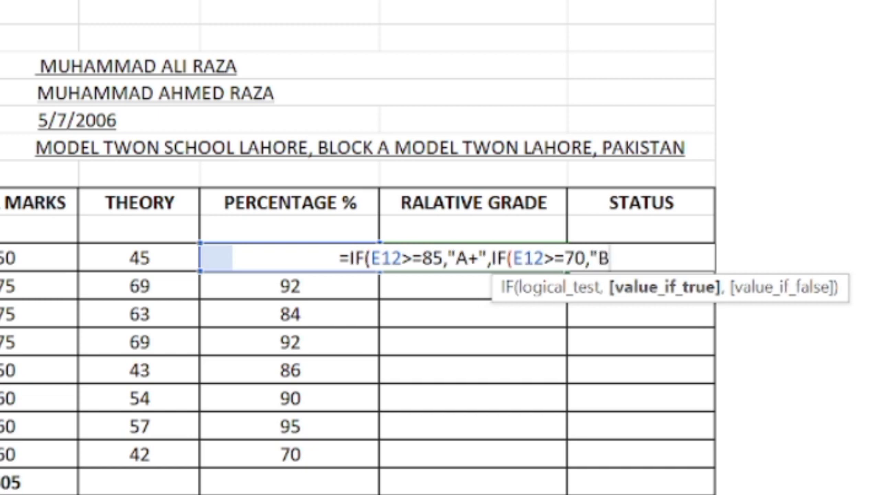
text(")
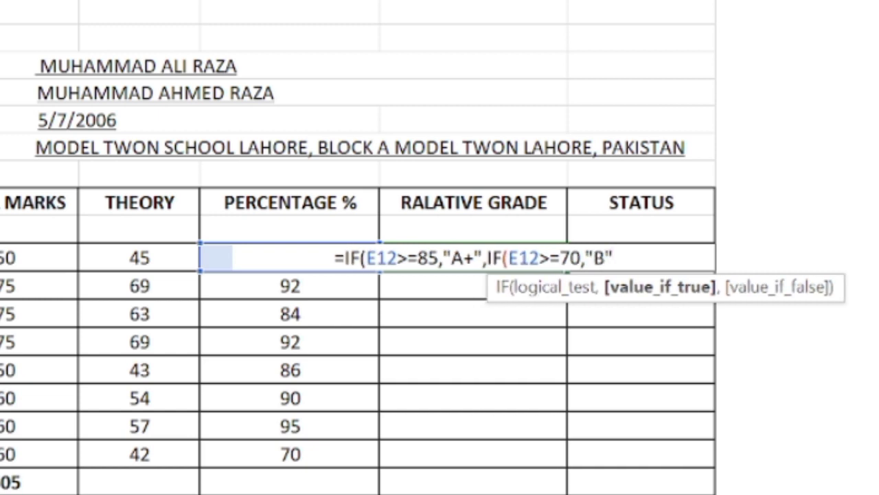
text(,)
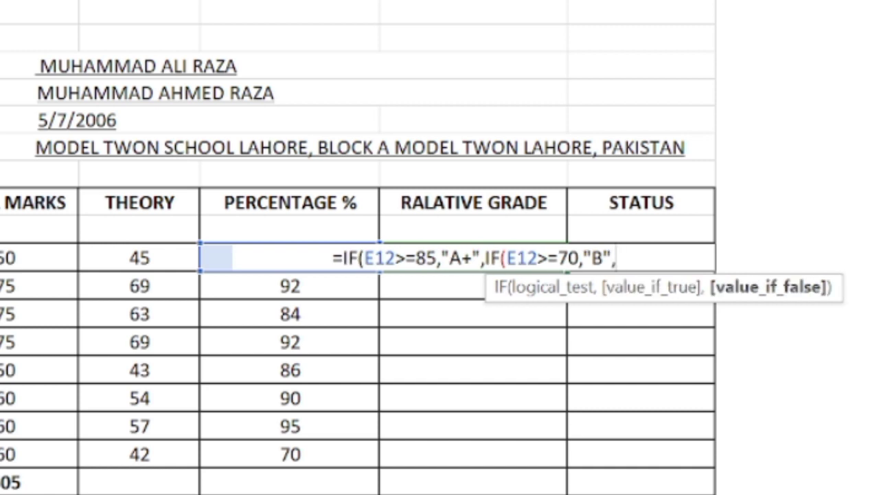
Step: Nest a third IF in the relative grade formula that returns "C" when E12>=50
text(IF)
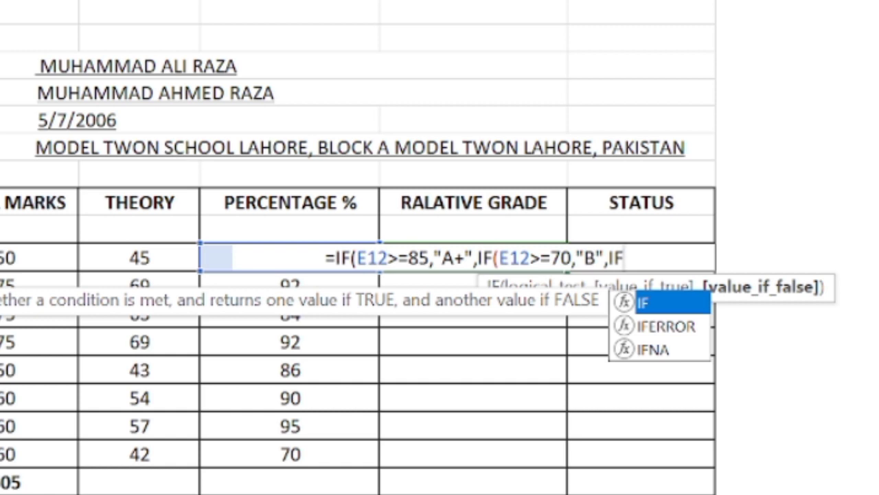
text(()
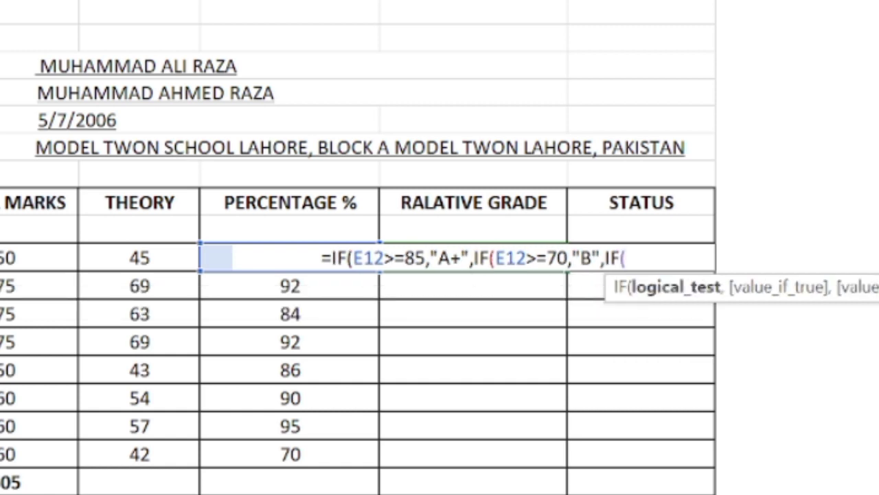
click(208, 261)
text(>=50,)
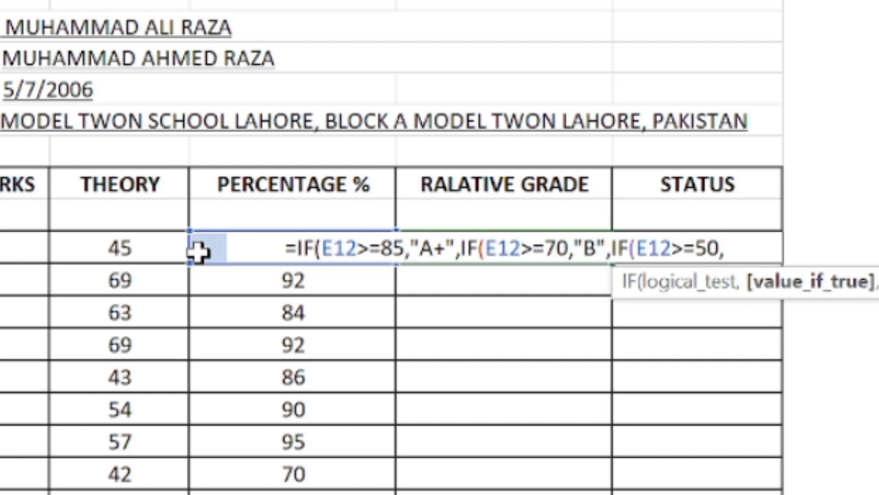
text(")
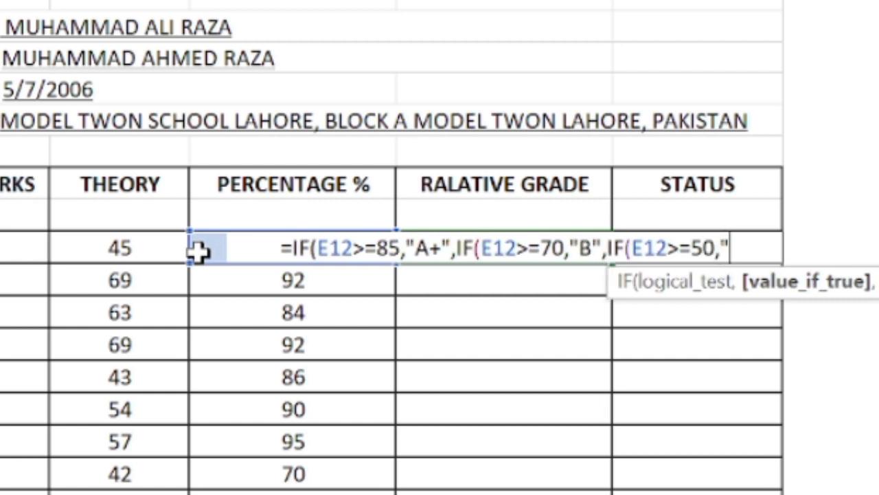
text(C")
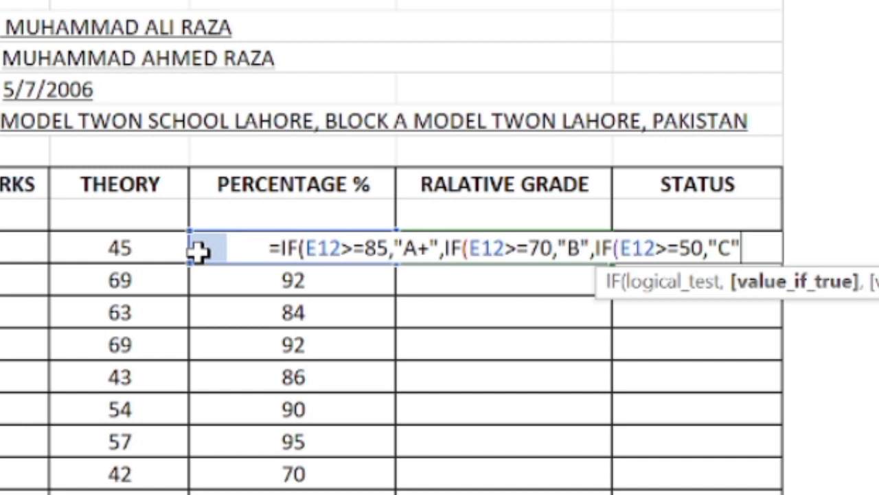
Step: Close and commit the grade formula, accepting the proposed parenthesis correction, and fill it down the relative grade column through the Biology row
text())
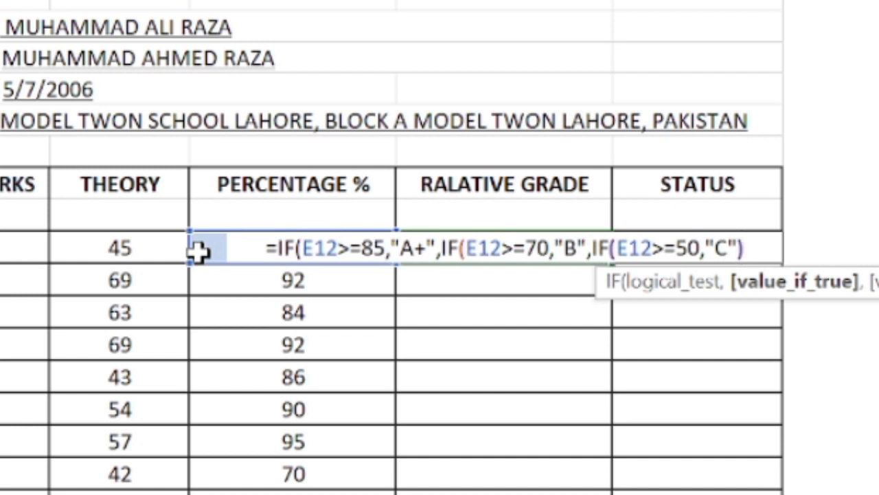
text())
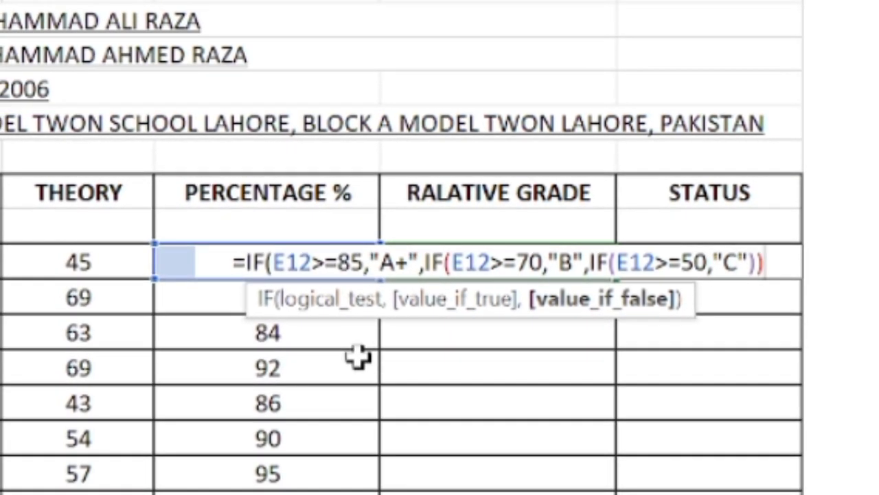
key(Return)
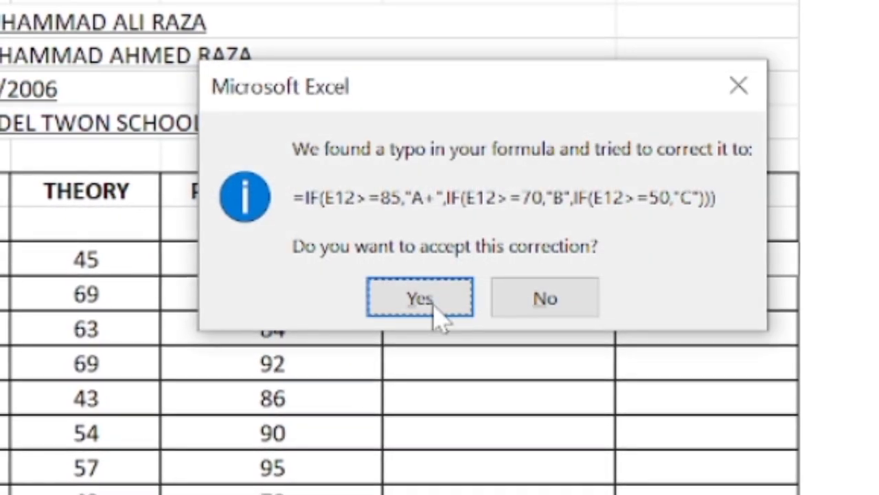
click(421, 296)
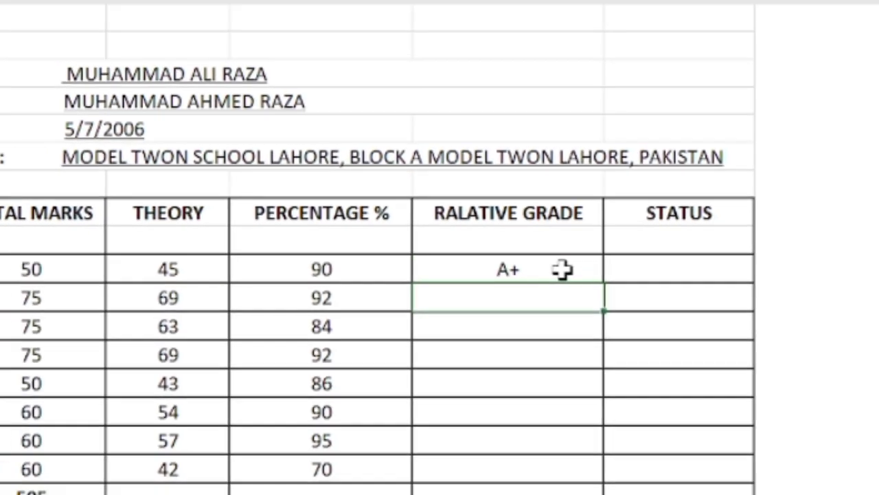
click(571, 250)
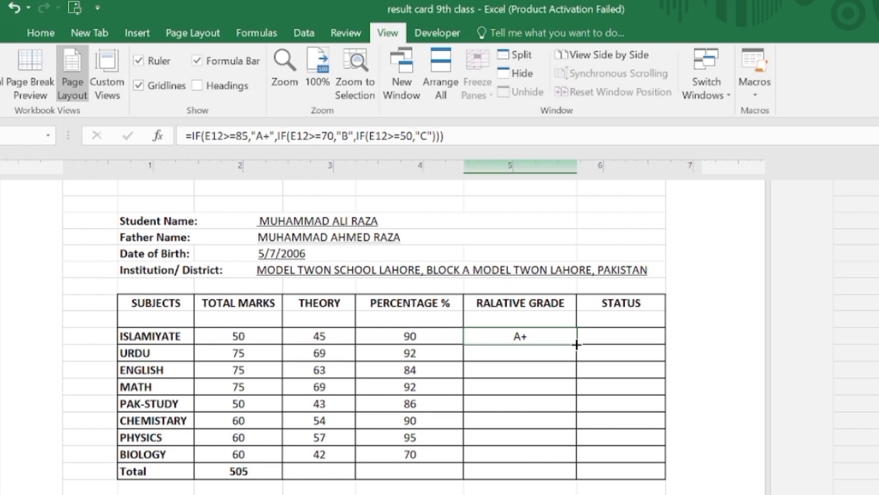
drag(576, 343, 568, 461)
Step: Begin the Islamiyate status formula with an IF that returns "pass" when E12>=33, leaving its false argument open
click(611, 336)
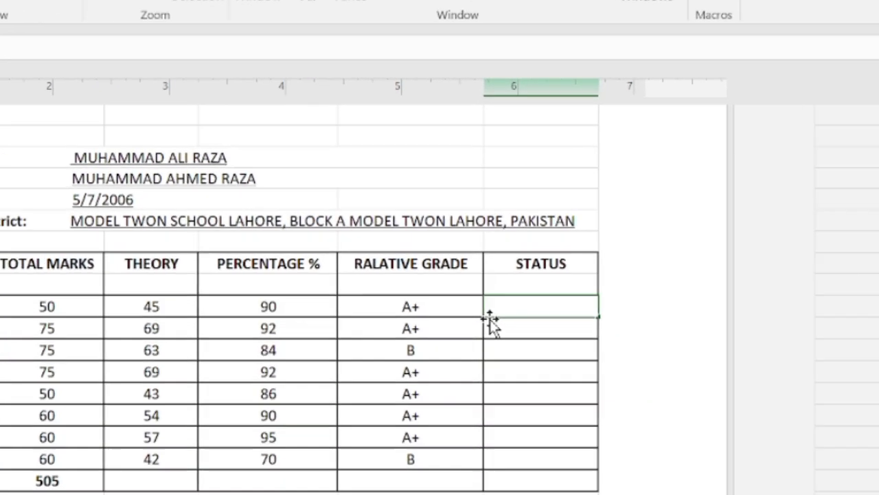
text(=IF)
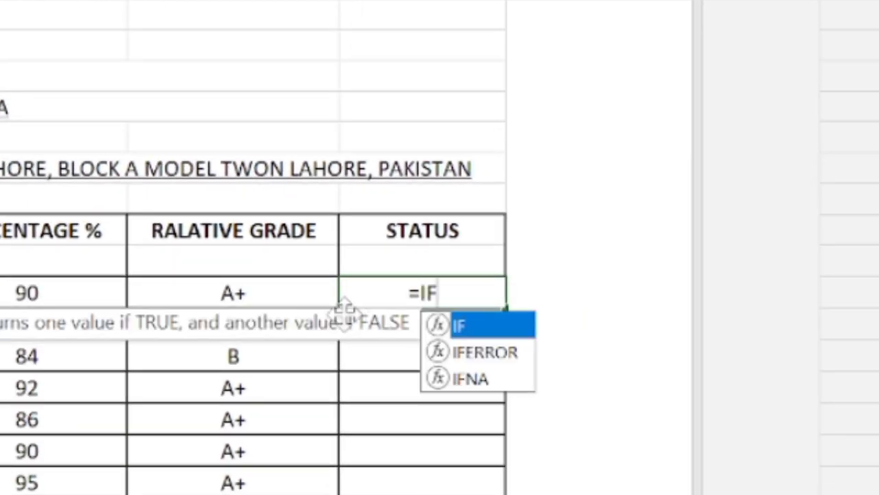
text(()
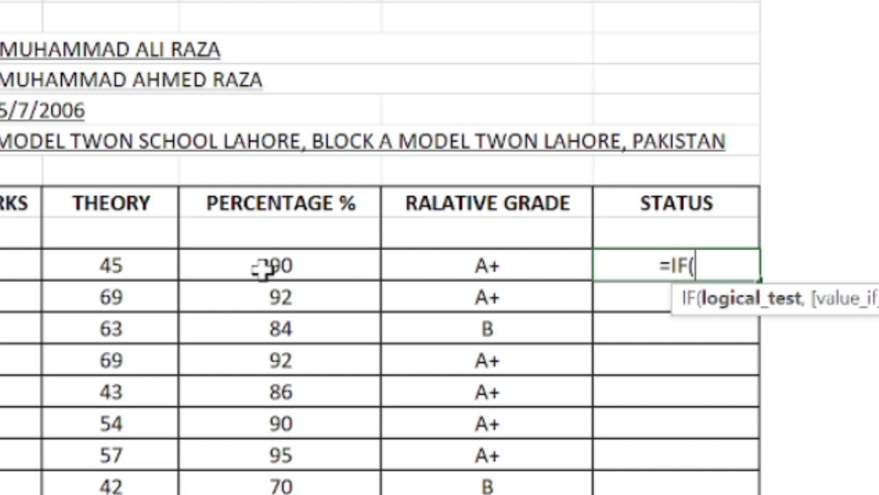
click(265, 269)
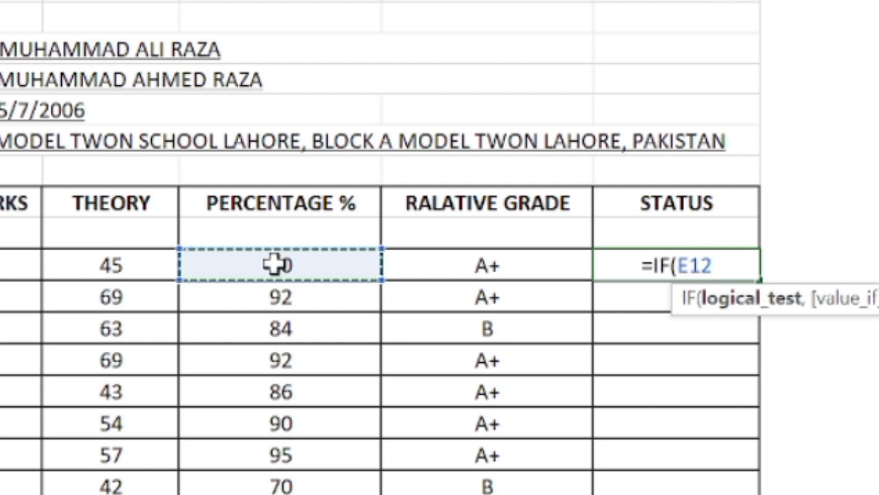
text(>)
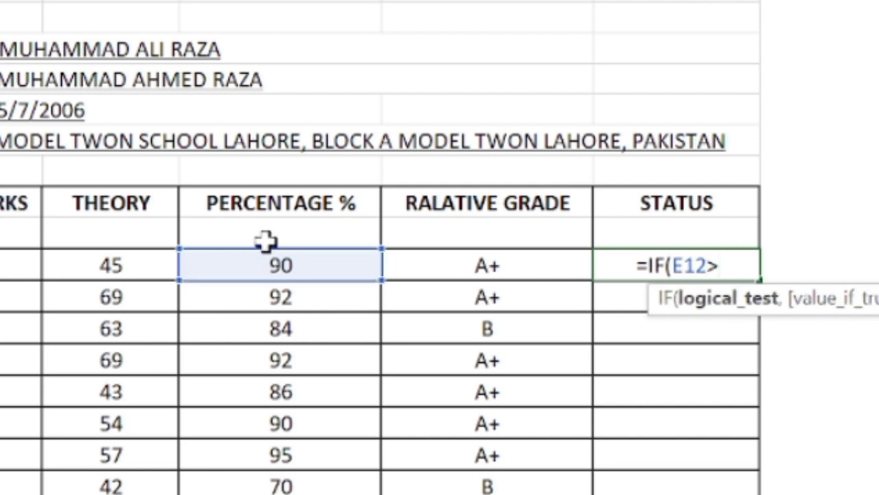
text(=)
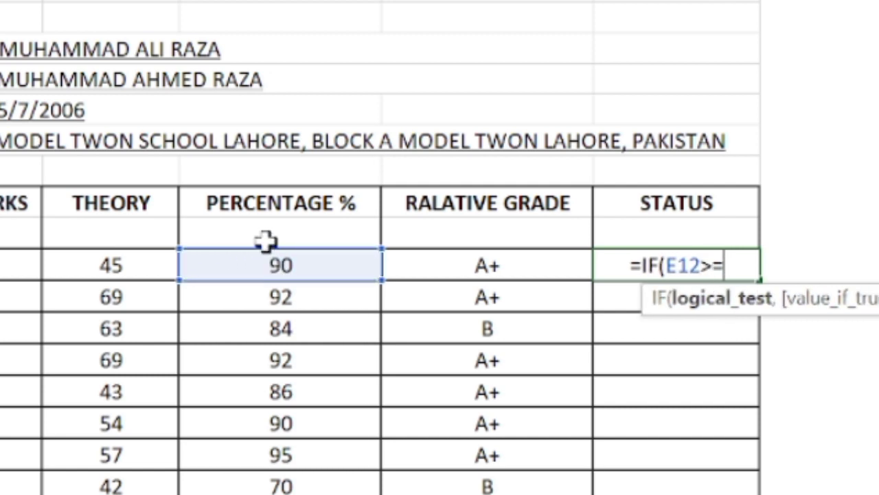
text(33,")
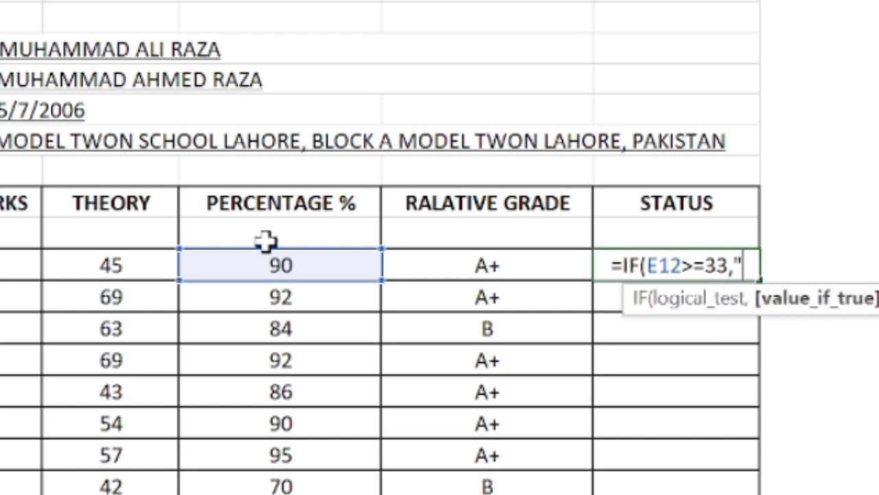
text(pass)
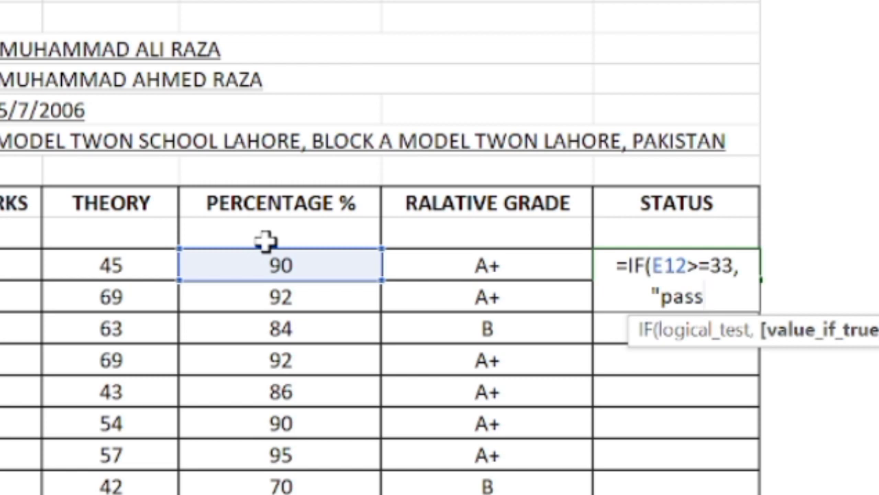
text(")
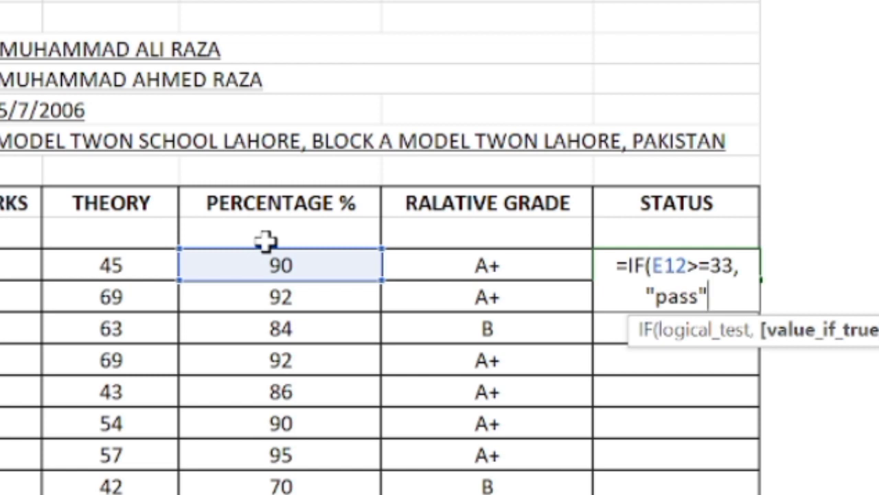
text(,)
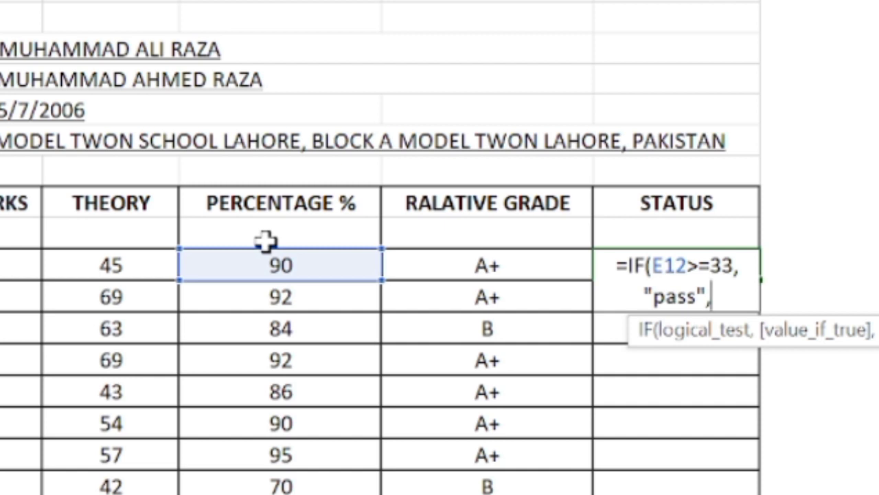
Step: Complete the Islamiyate status formula with "fail" as the false result, commit it and fill it down the status column through Biology
text(")
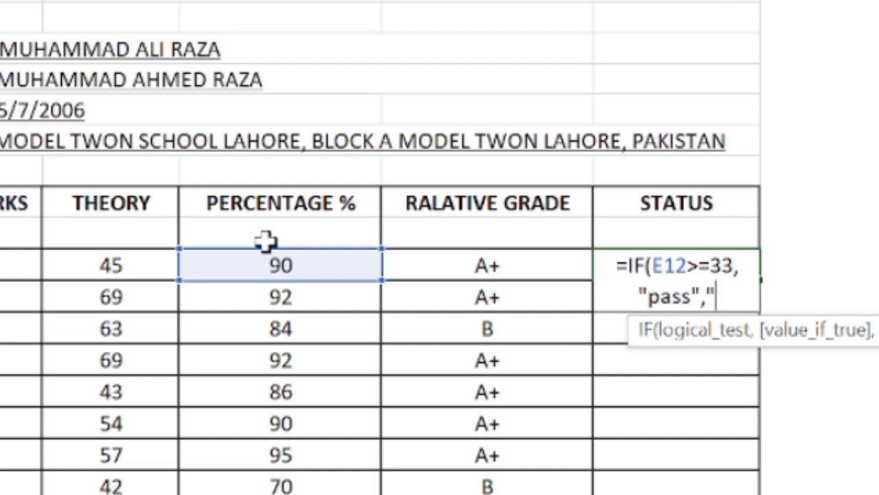
text(fa)
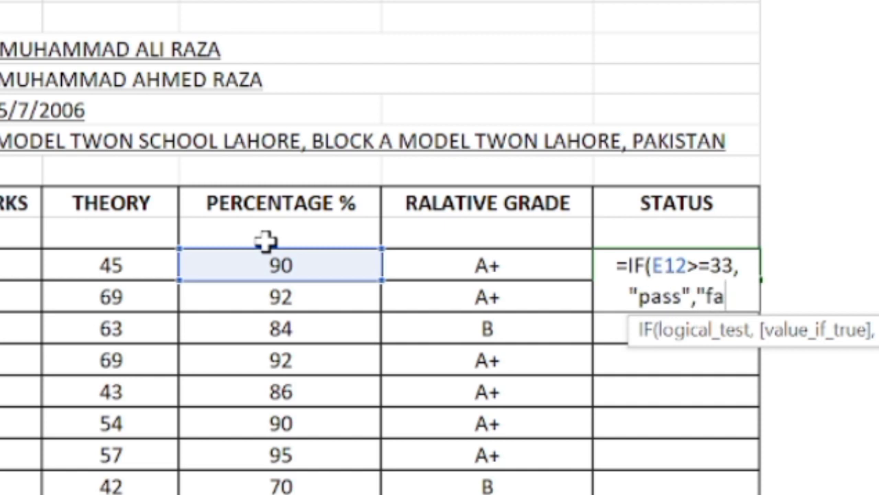
text(il)
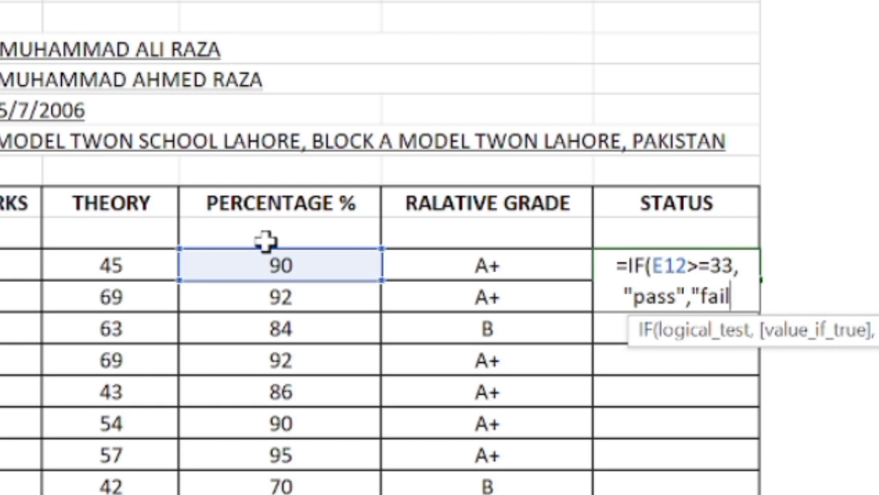
text(")
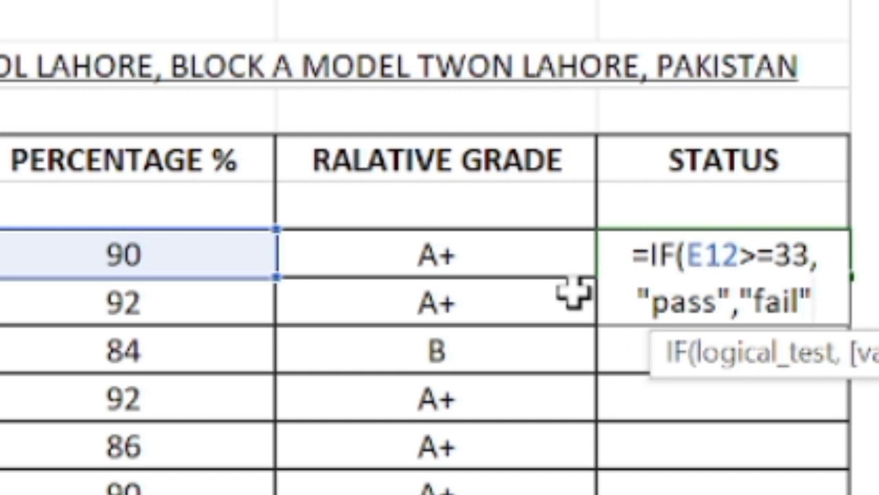
text())
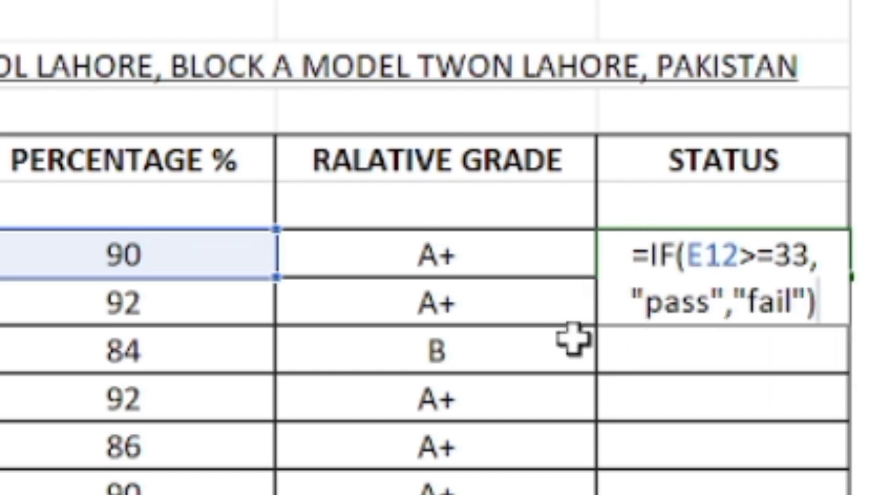
key(Return)
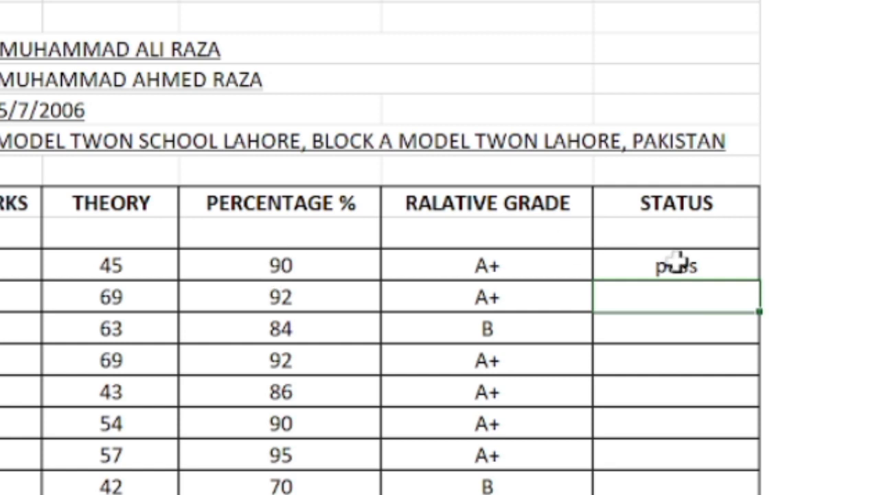
click(718, 268)
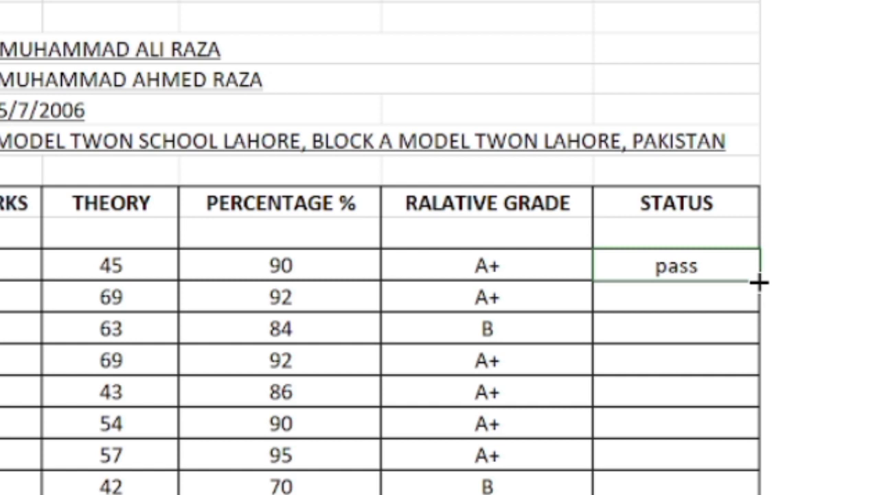
drag(759, 282, 722, 492)
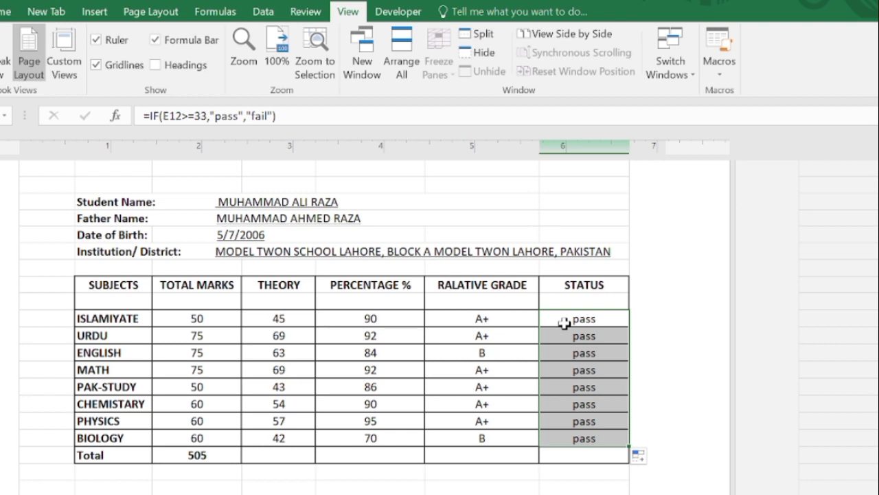
Step: Replace the value in the Total row of the total marks column with =sum(C12:C19)
click(197, 455)
key(BackSpace)
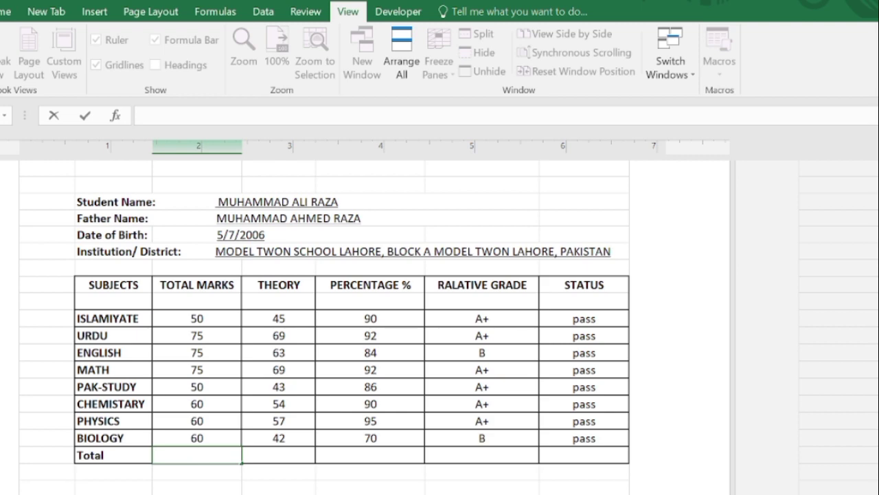
text(=s)
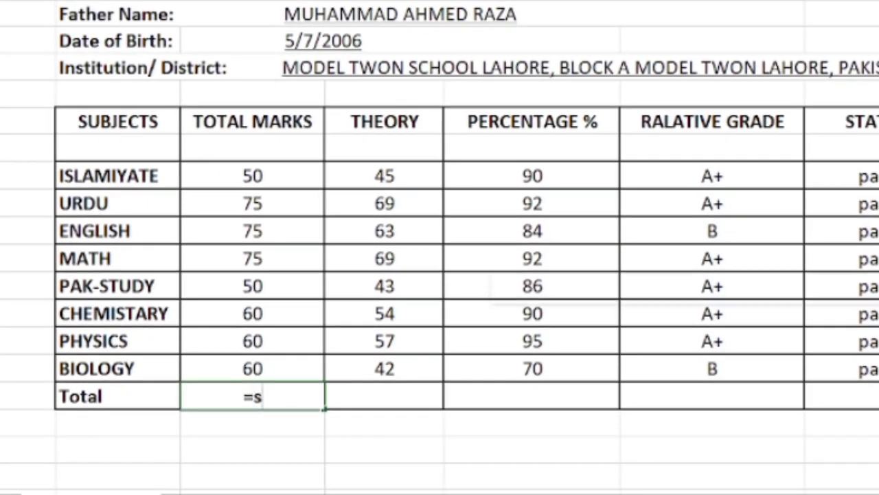
text(um)
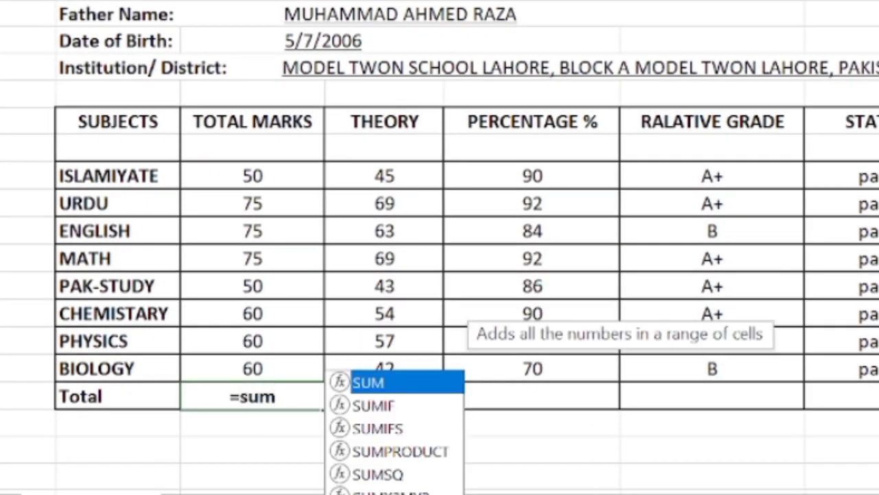
text(()
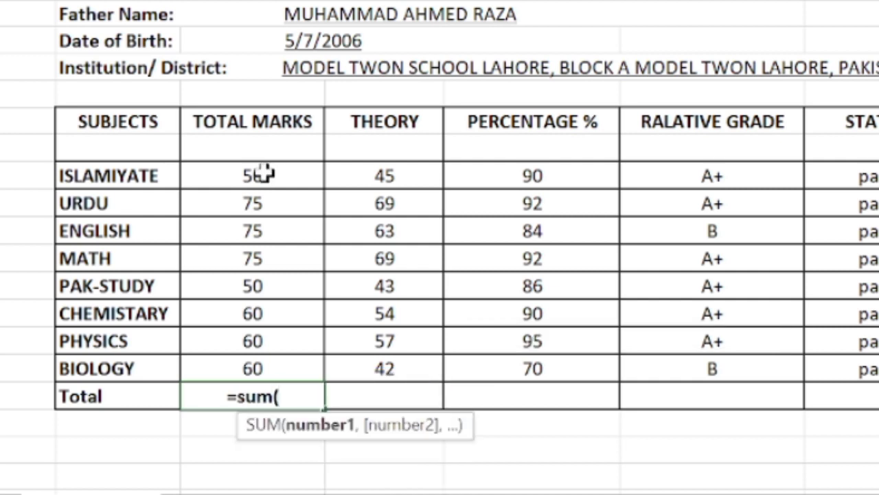
drag(265, 173, 229, 369)
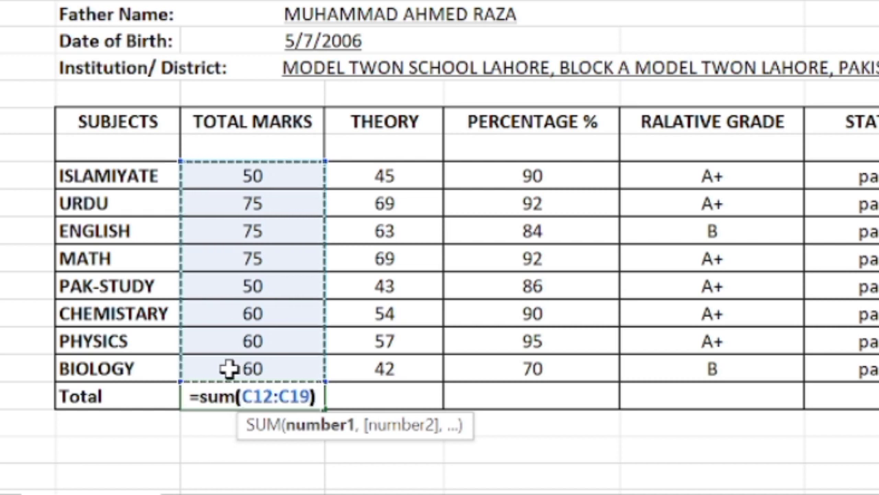
key(Return)
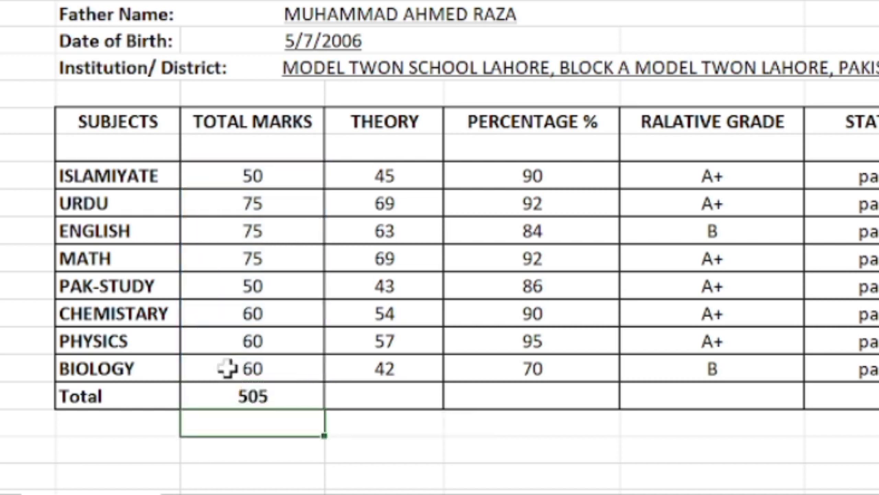
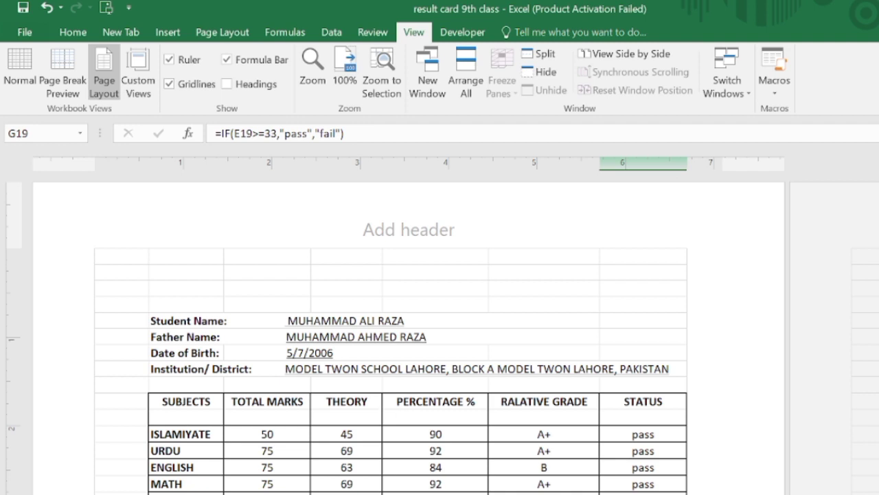
Step: Open the center section of the page header for editing
scroll(409, 330, down, 2)
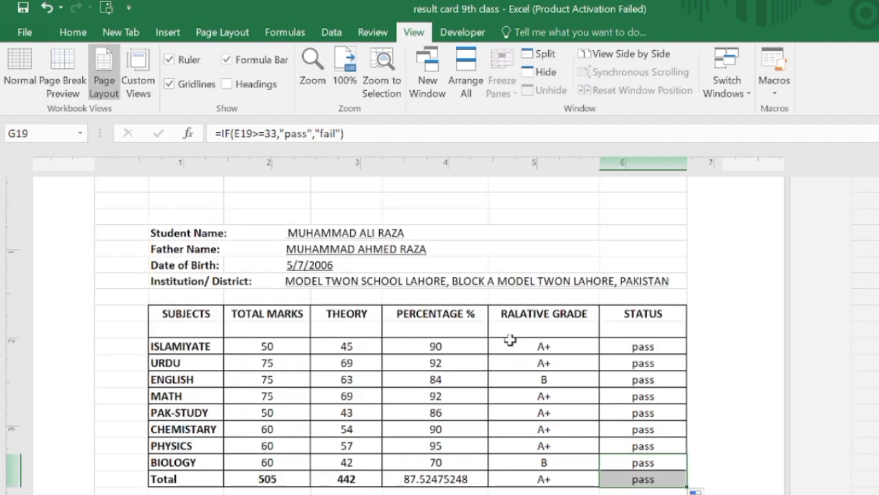
scroll(409, 329, up, 2)
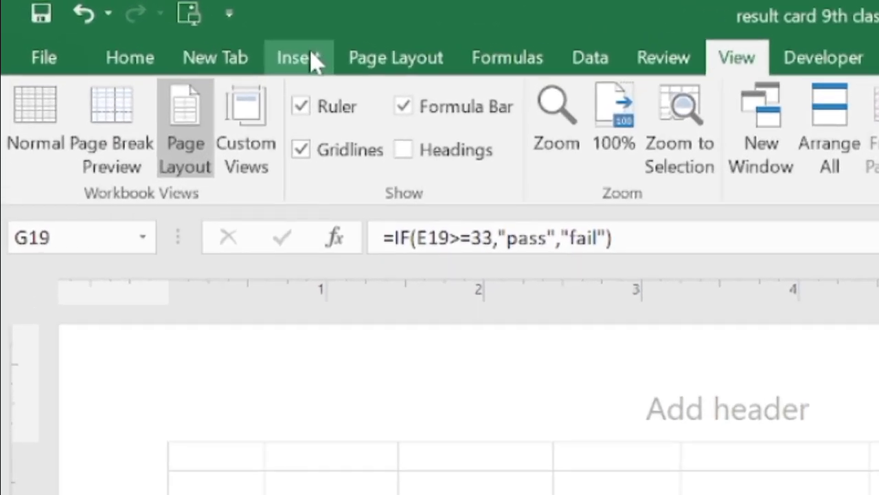
click(312, 59)
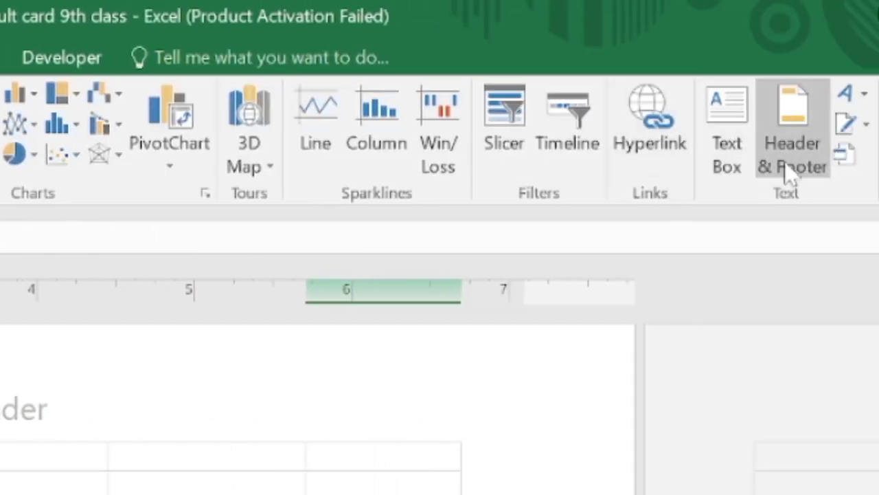
click(787, 172)
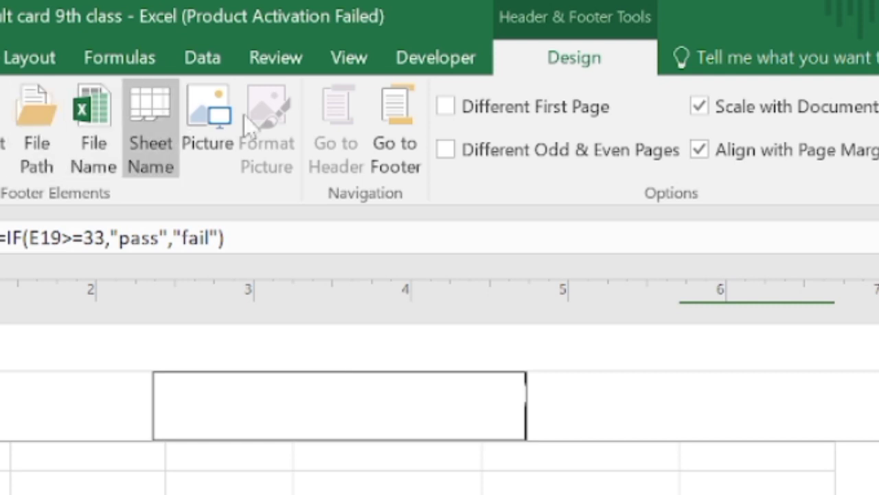
Step: Insert the picture file "images" from the Desktop into the center header, then return to the sheet cells
click(202, 125)
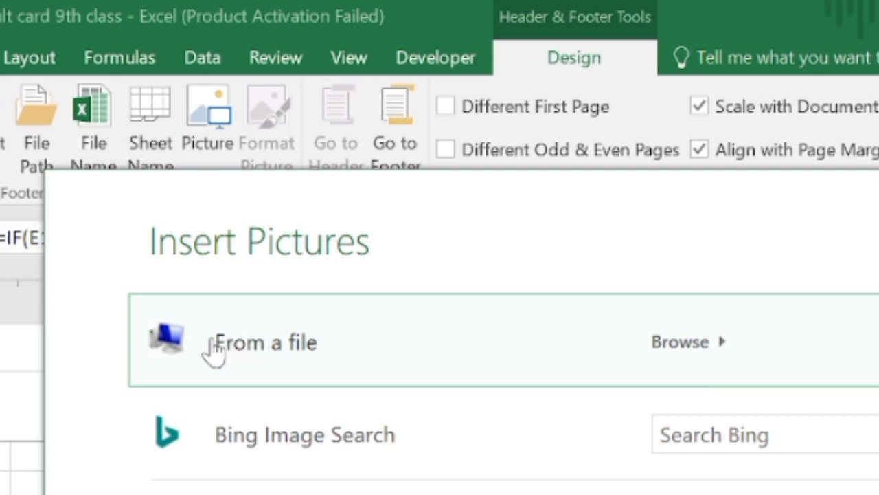
click(268, 343)
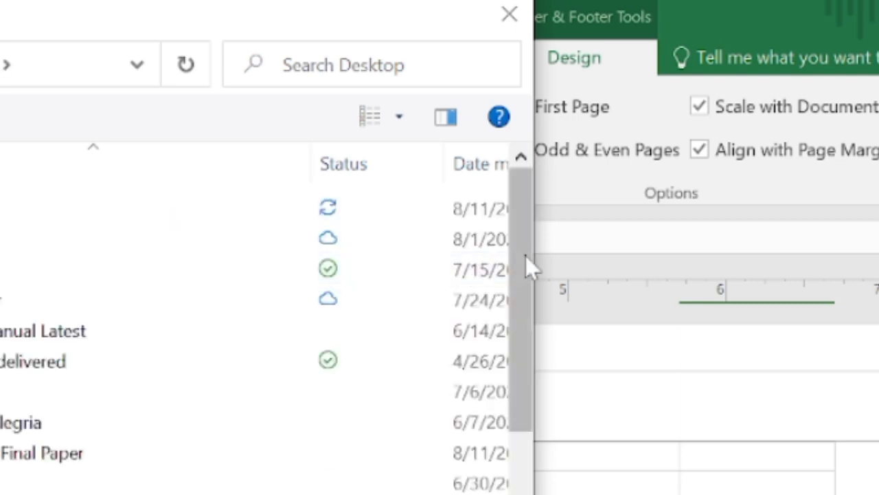
drag(526, 255, 514, 415)
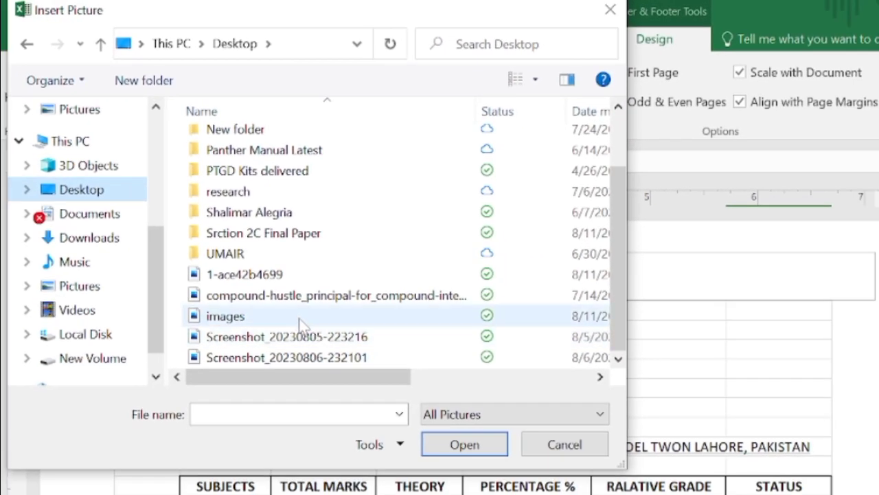
click(296, 316)
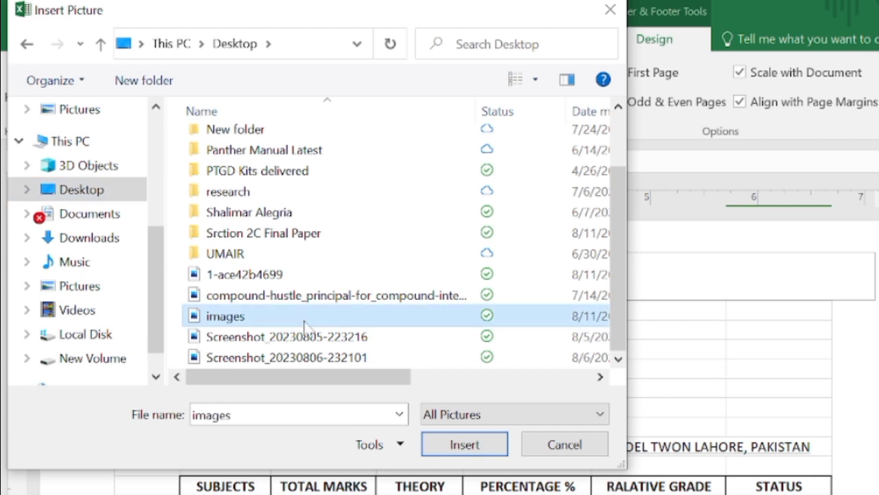
click(453, 444)
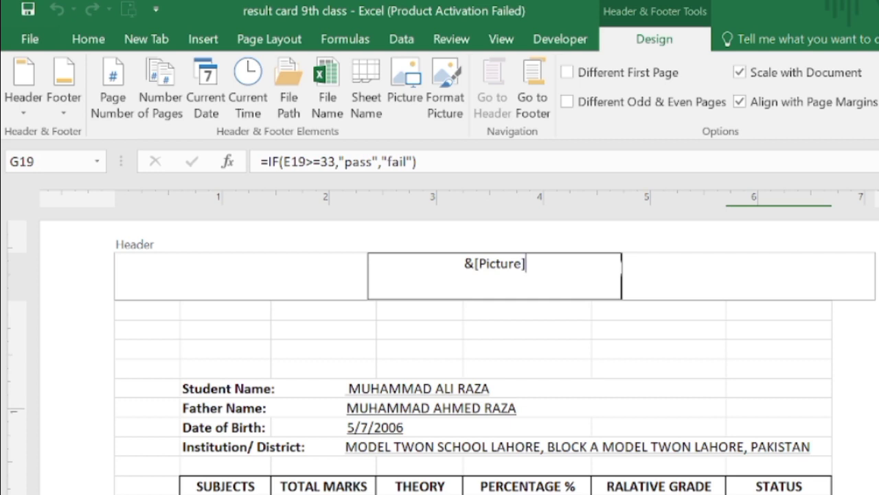
click(520, 492)
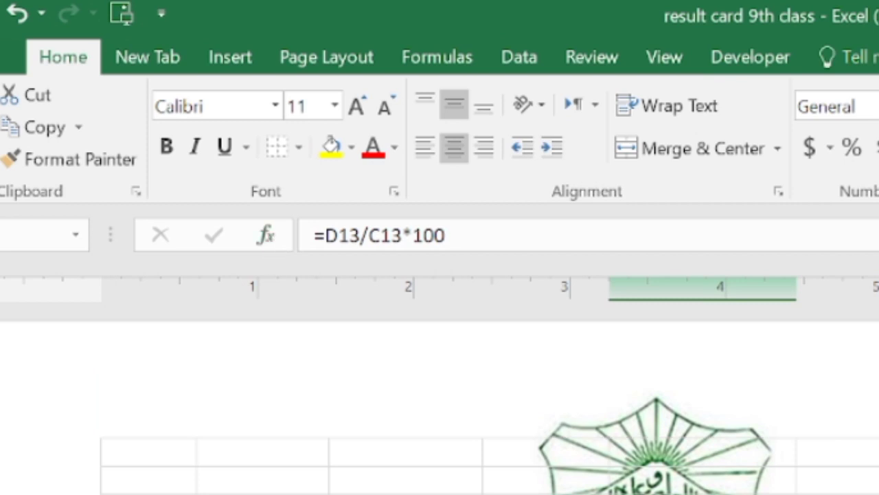
Step: Reopen the page header and enlarge its picture to a height of 5.15" with the aspect ratio locked
click(247, 68)
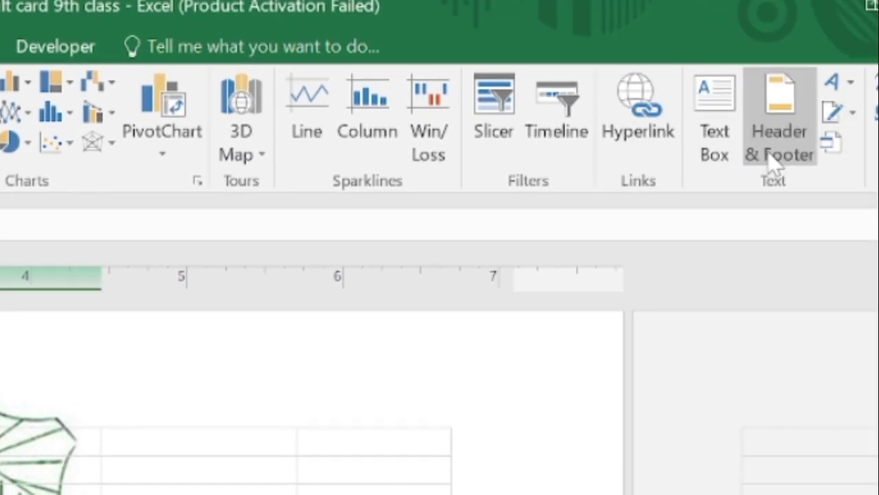
click(768, 148)
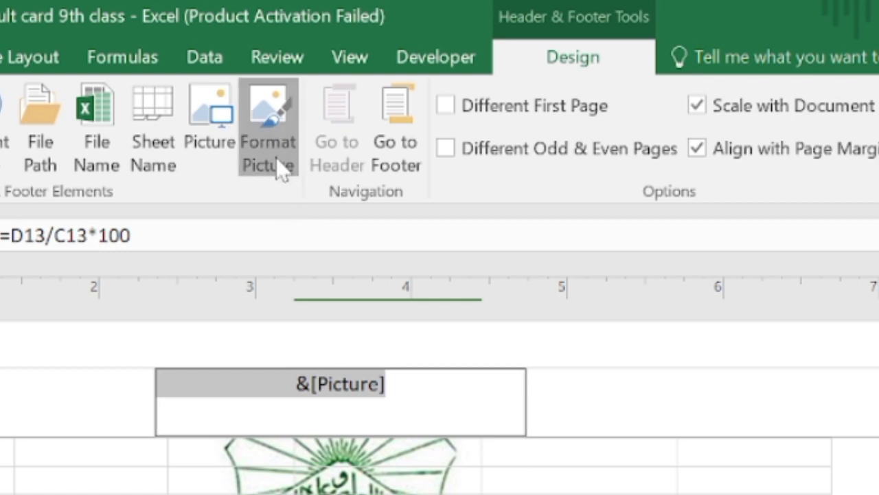
click(282, 168)
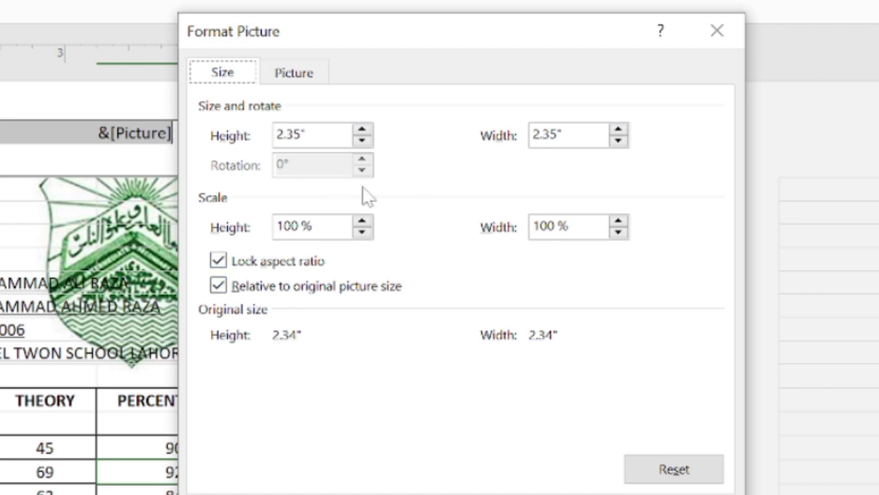
click(361, 130)
click(364, 131)
click(364, 131)
click(365, 131)
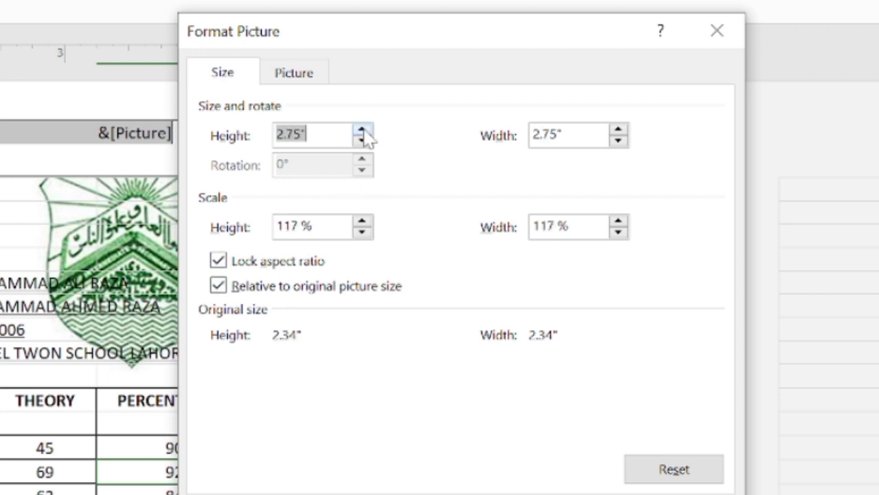
click(364, 131)
click(363, 130)
click(363, 130)
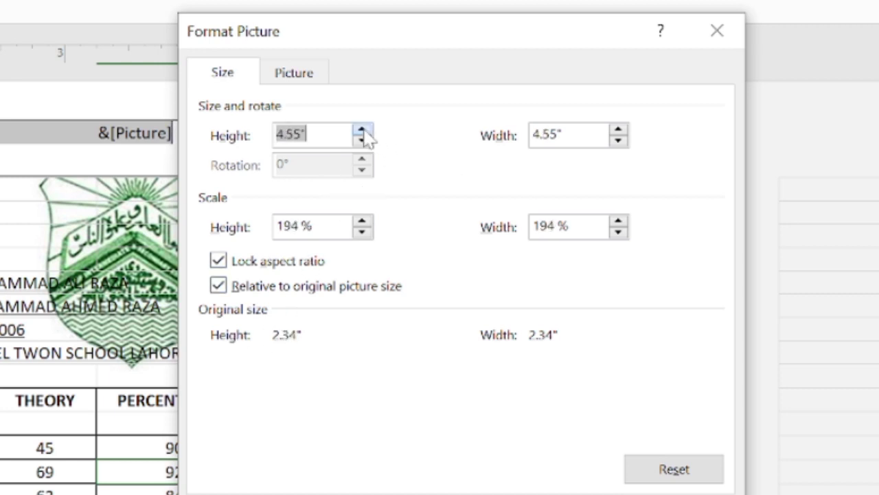
click(363, 131)
click(363, 131)
click(362, 130)
click(363, 130)
click(363, 130)
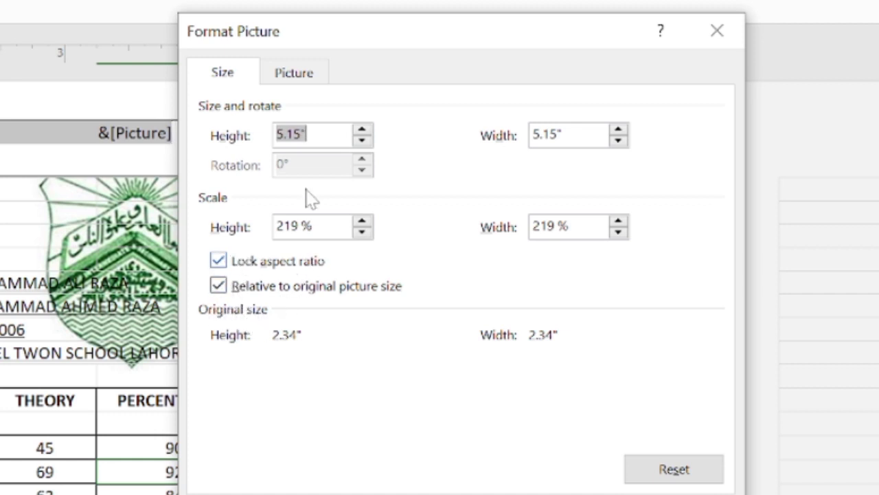
Step: Set the header picture's color to Washout, apply the formatting and return to the sheet cells
click(289, 73)
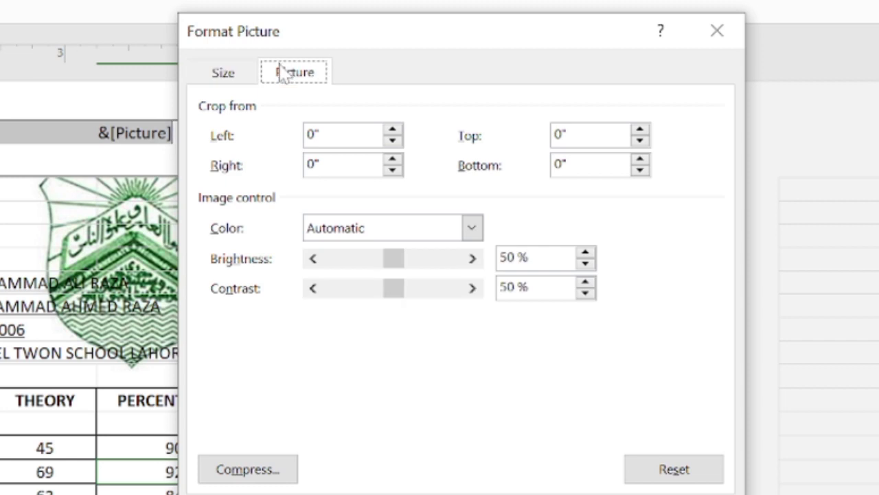
click(218, 75)
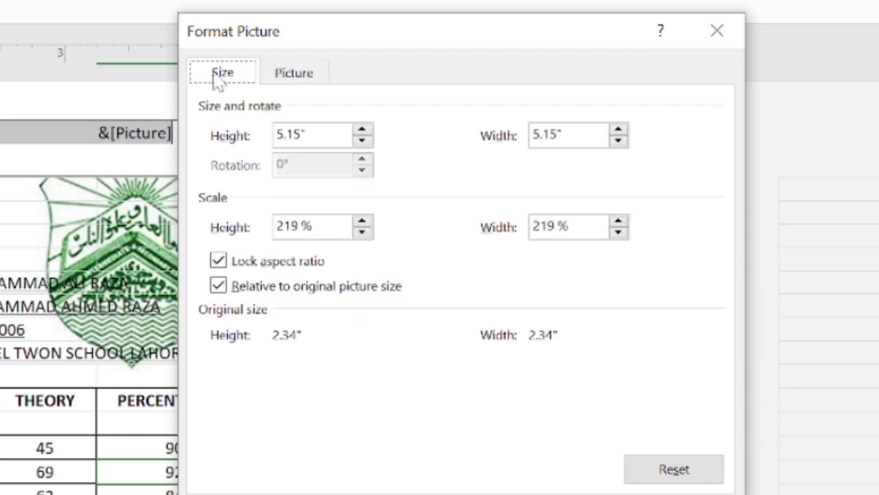
click(290, 72)
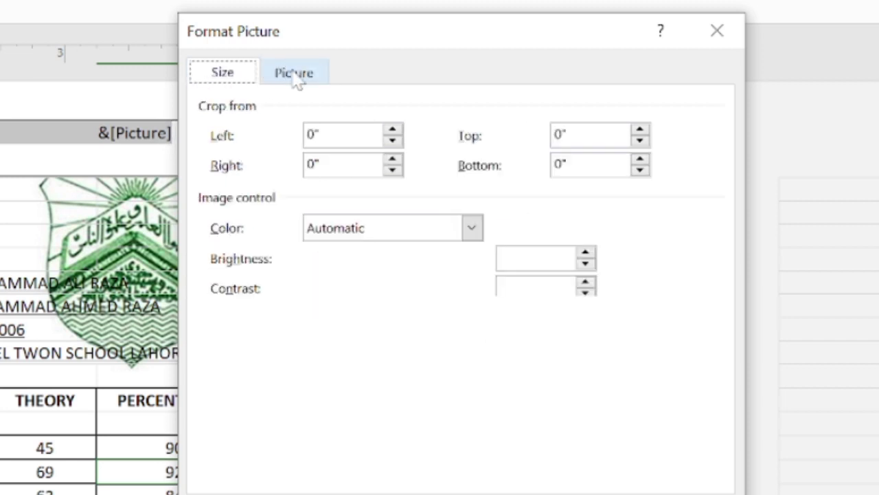
click(472, 232)
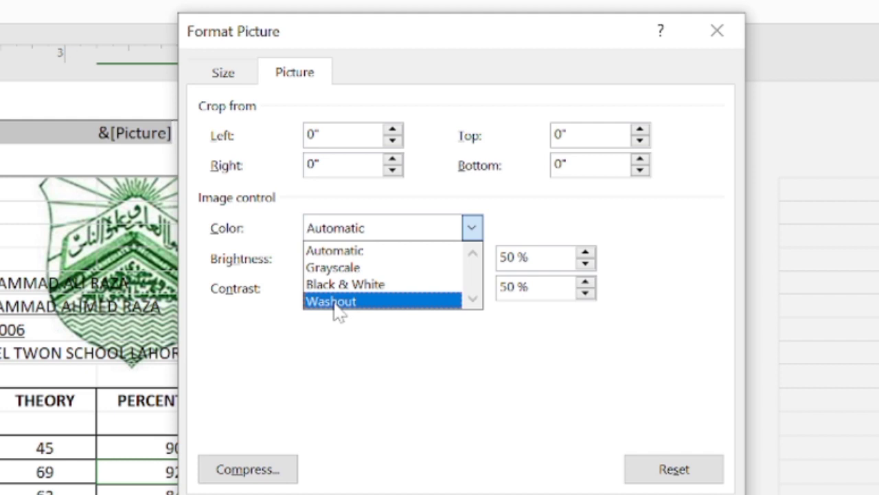
click(336, 302)
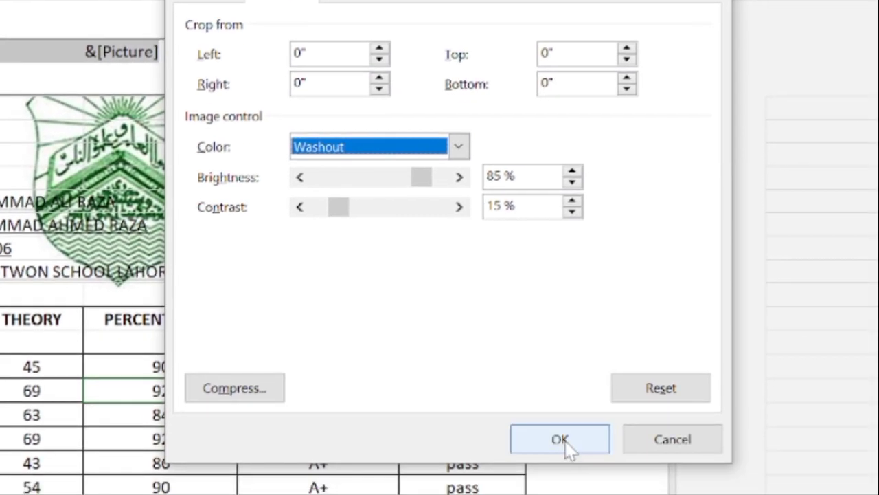
click(559, 443)
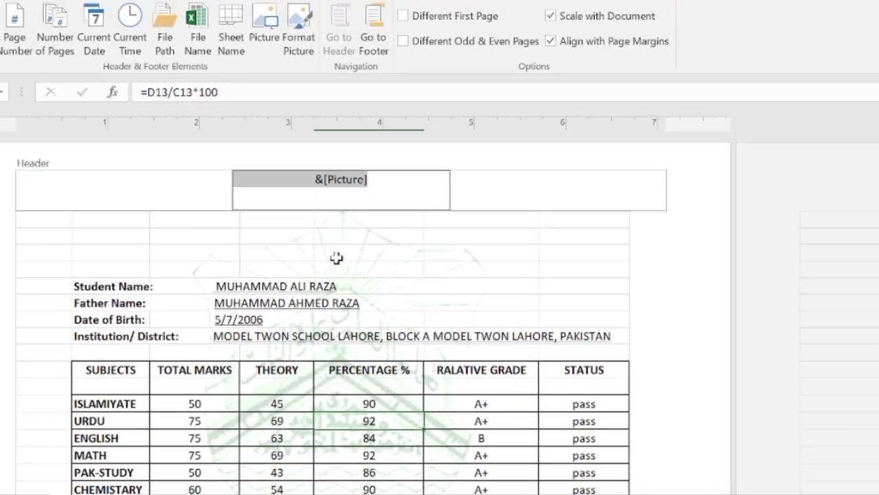
click(152, 180)
scroll(152, 180, down, 3)
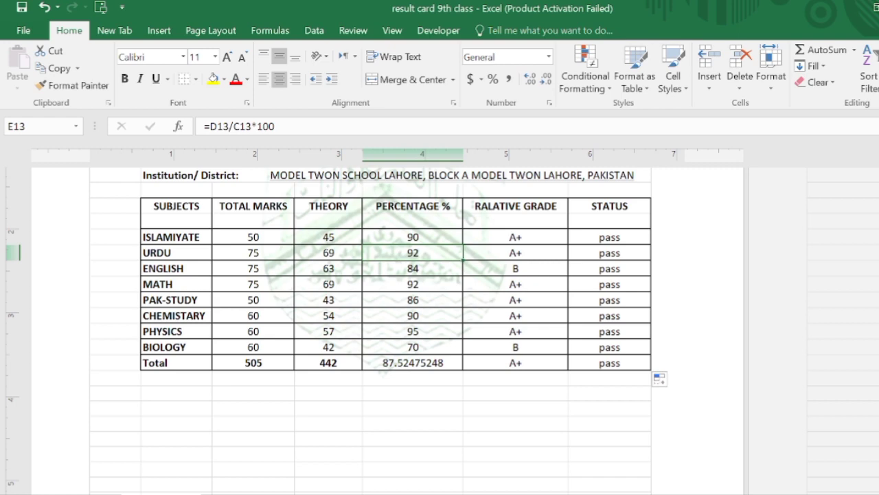
Step: Enter the labelled roll number in cell B2 and the labelled registration number in cell G2
scroll(388, 330, up, 4)
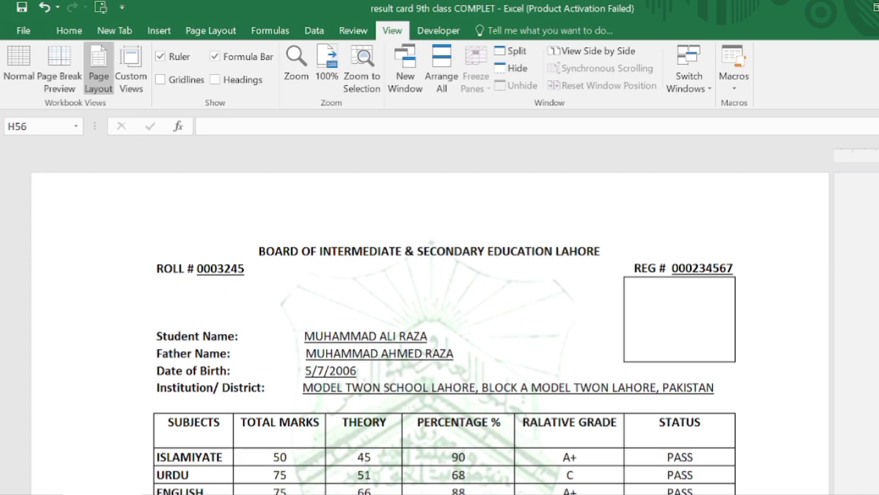
click(511, 453)
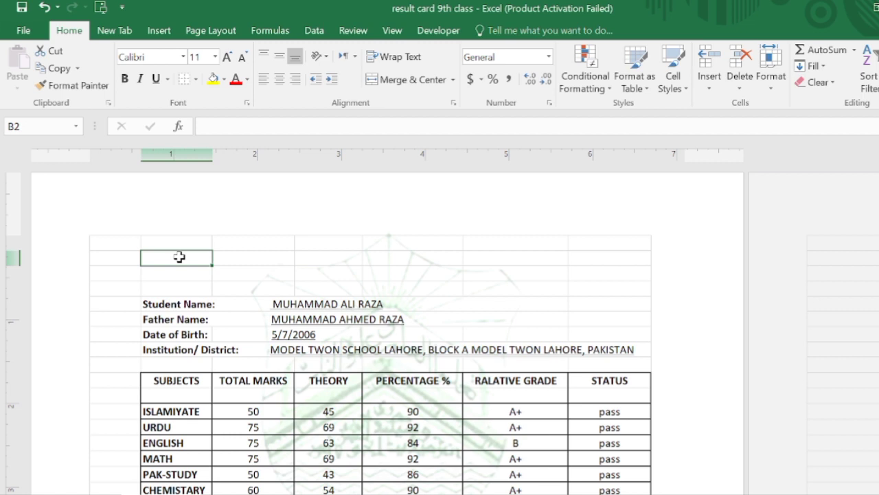
text(roll # 00323)
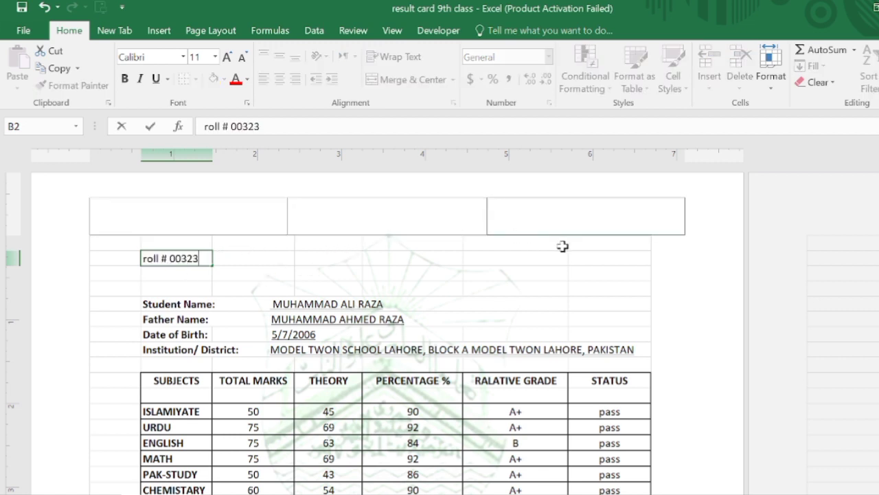
click(587, 256)
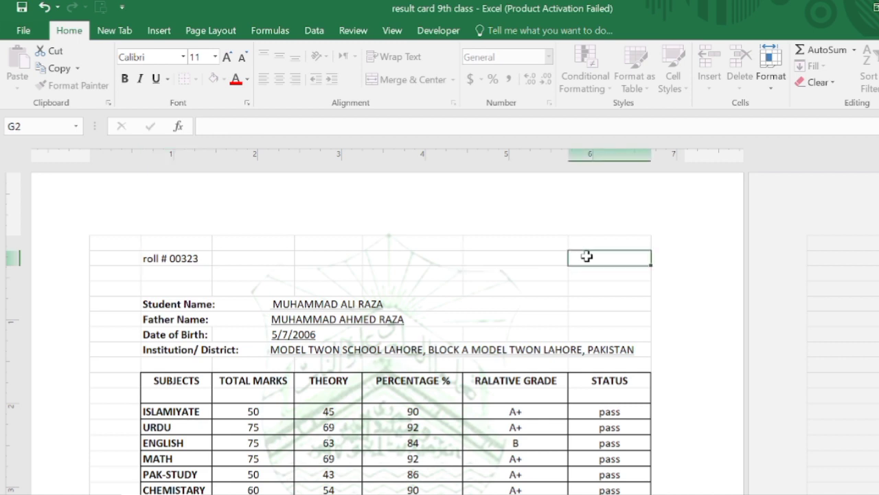
text(reg# 00000231)
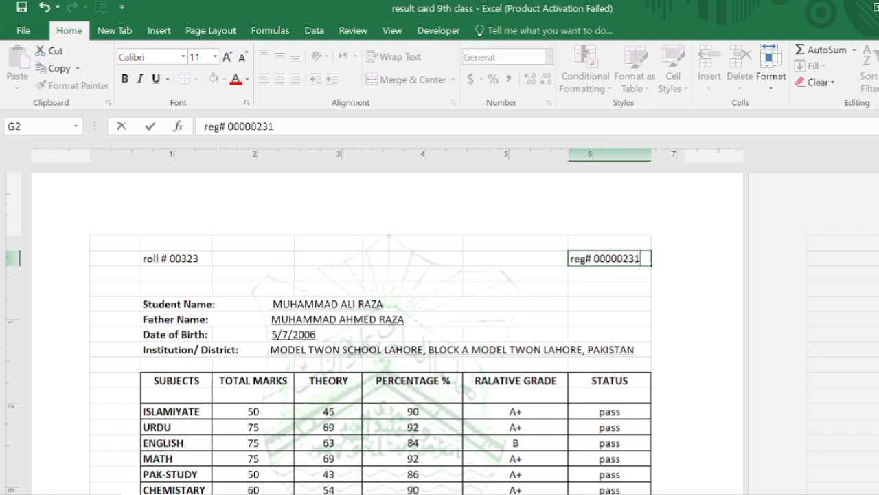
Step: Merge and center cells C1:F1 in the top row, and make the heading BOARD OF INTERMEDIATE & SECONDARY EDUCATION LAHORE bold
drag(254, 241, 523, 244)
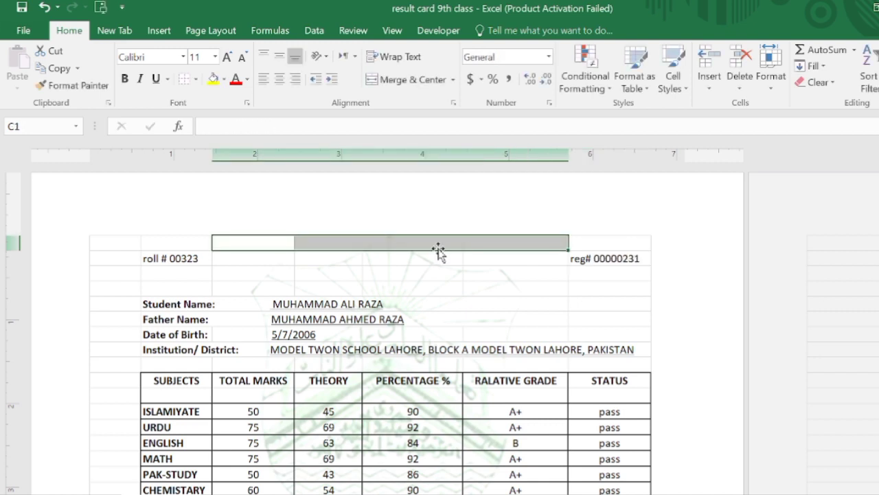
drag(274, 241, 517, 245)
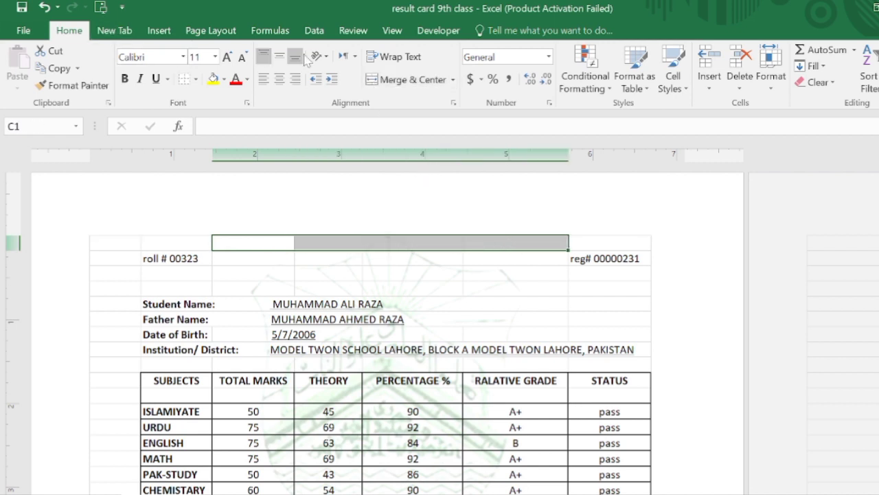
click(402, 80)
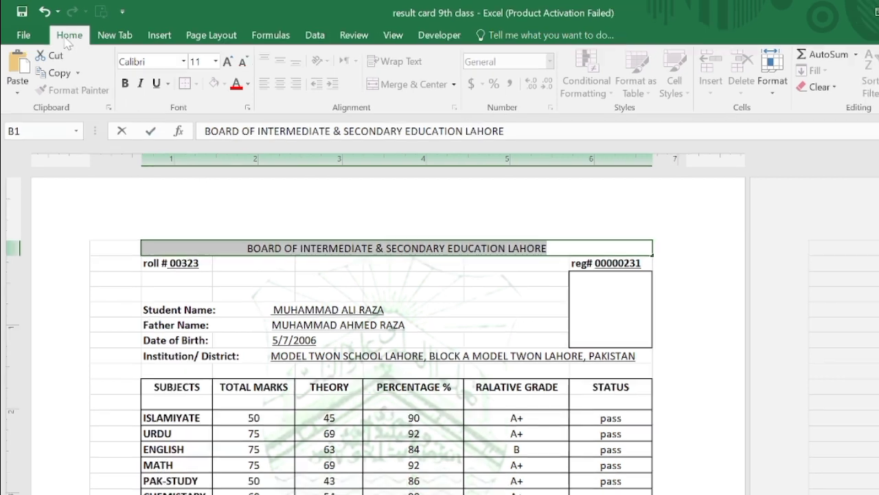
click(125, 83)
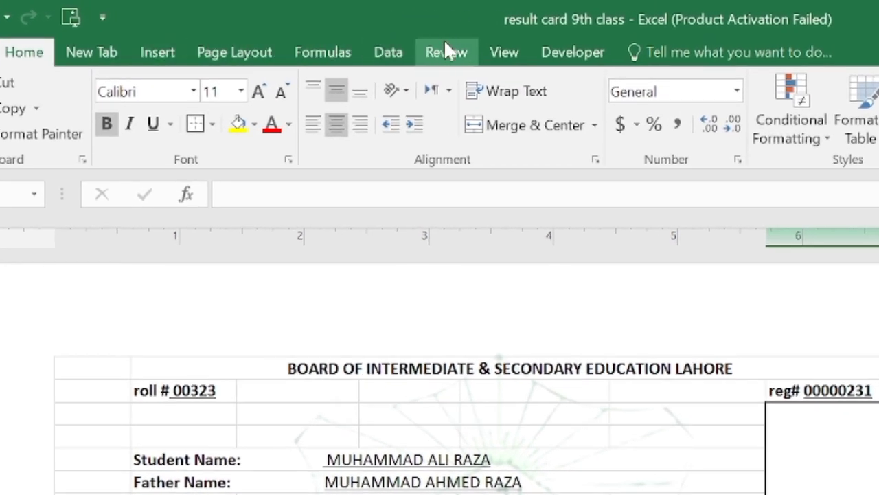
Step: Hide the gridlines on the result card sheet
click(505, 43)
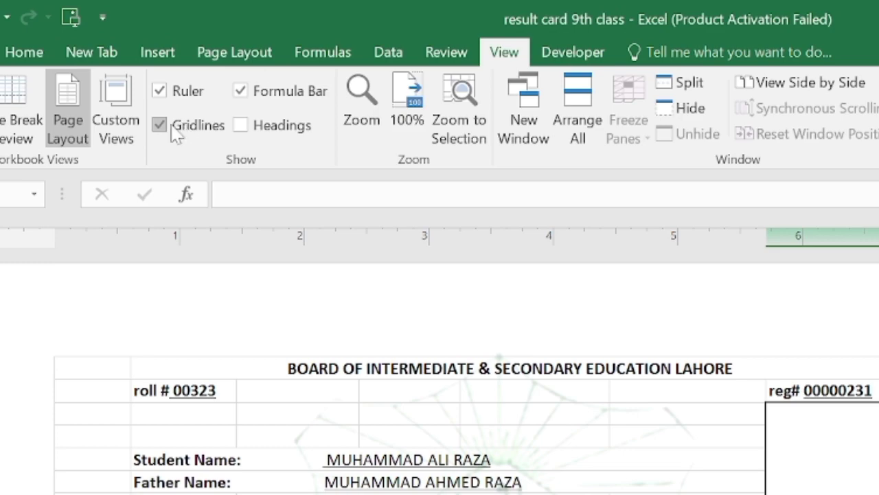
click(172, 128)
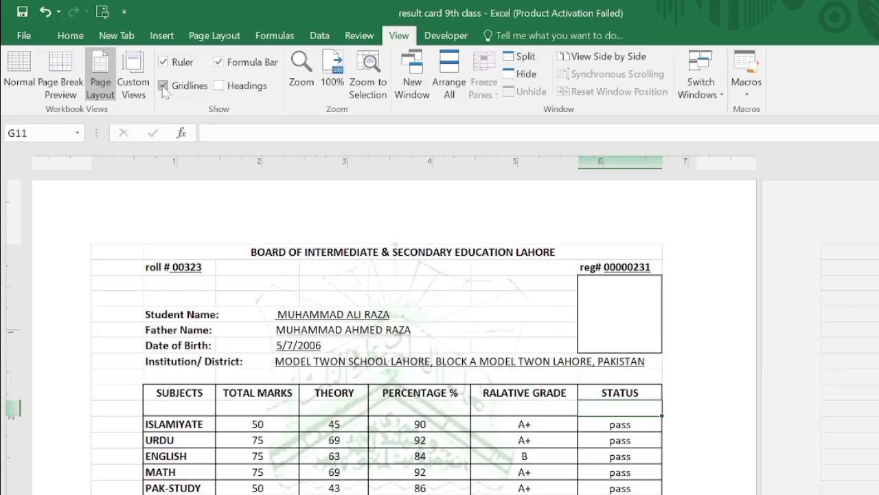
click(164, 86)
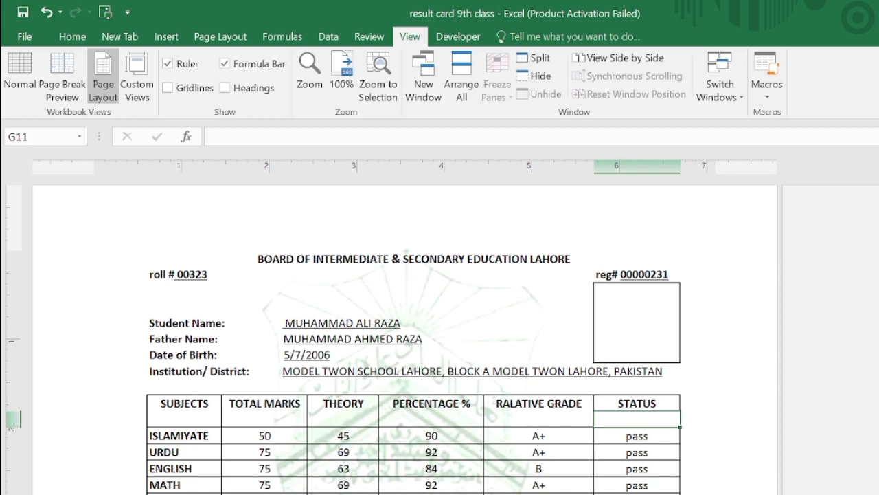
scroll(413, 337, down, 2)
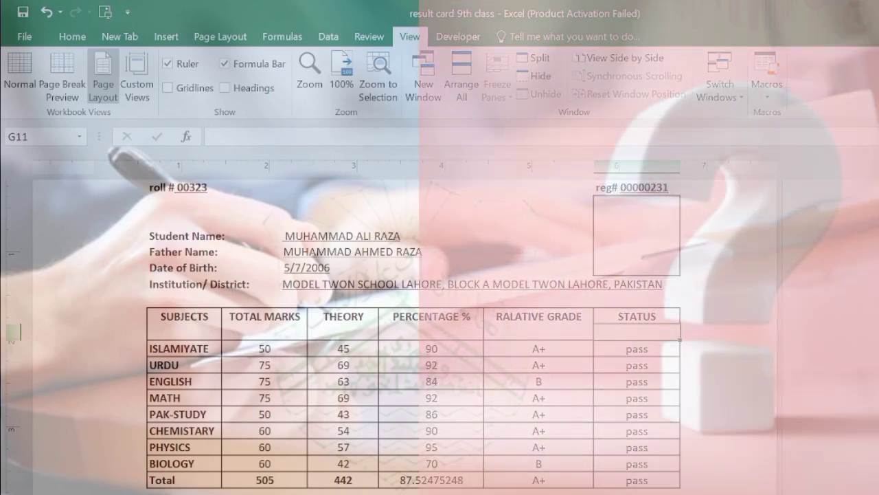
scroll(412, 337, up, 2)
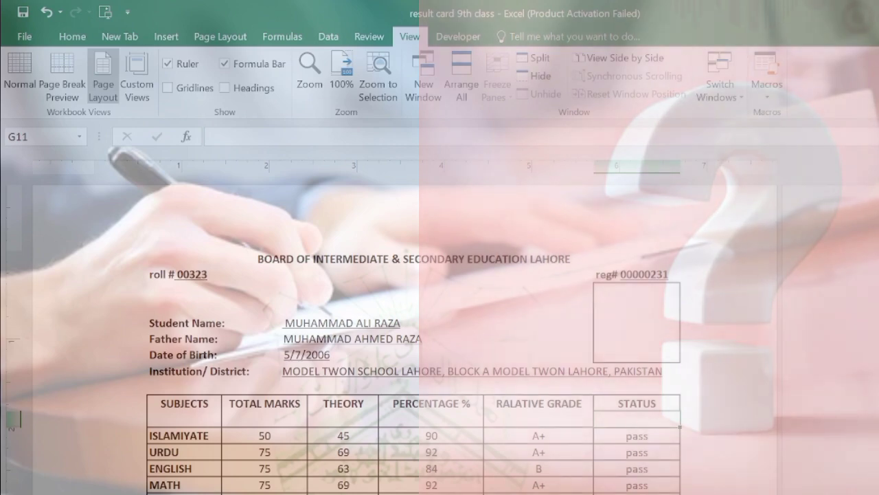
scroll(412, 337, down, 2)
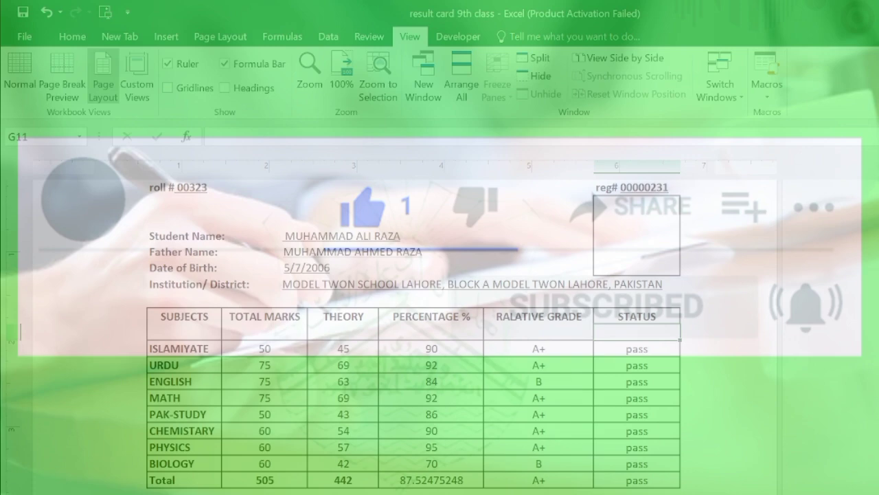
scroll(412, 337, up, 2)
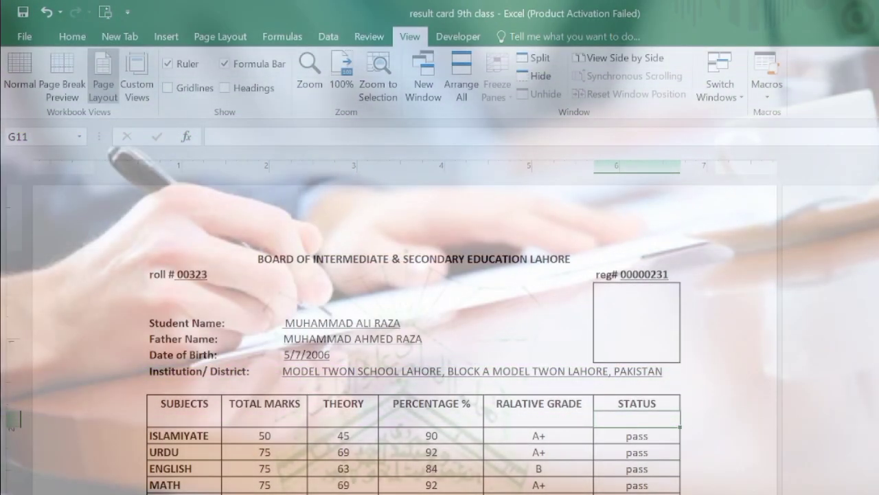